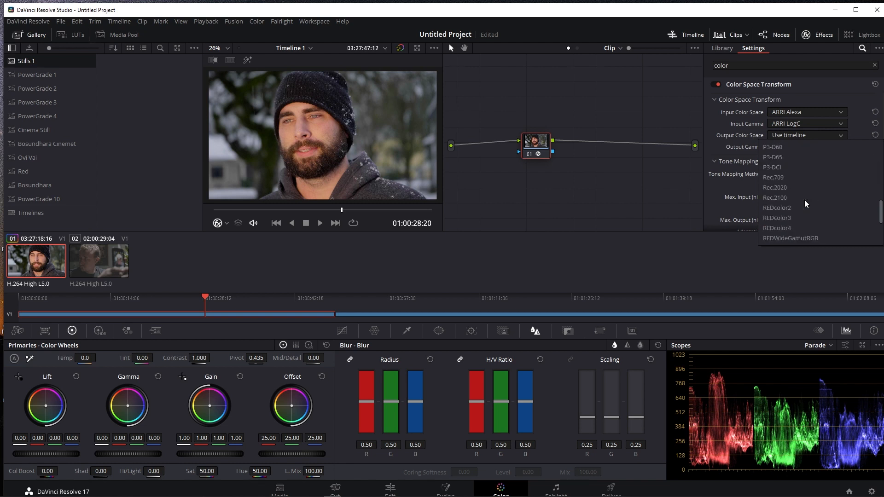
Set the Color Space Transform's output color space to Rec.709, output gamma to Gamma 2.4 and tone mapping method to Luminance Mapping
left_click(800, 179)
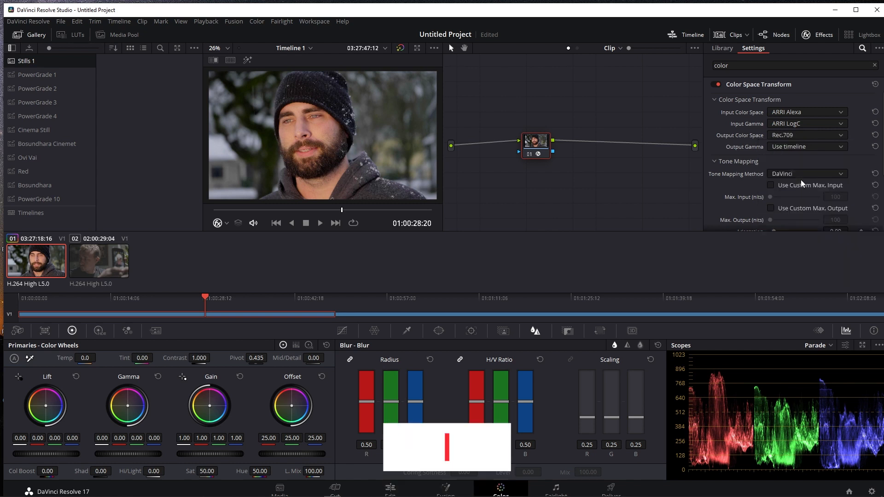
left_click(809, 143)
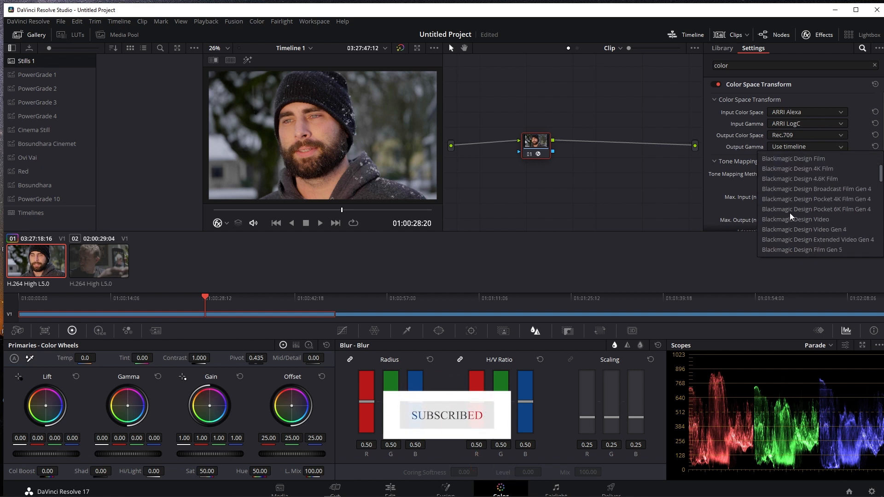
scroll(790, 213, "down", 8)
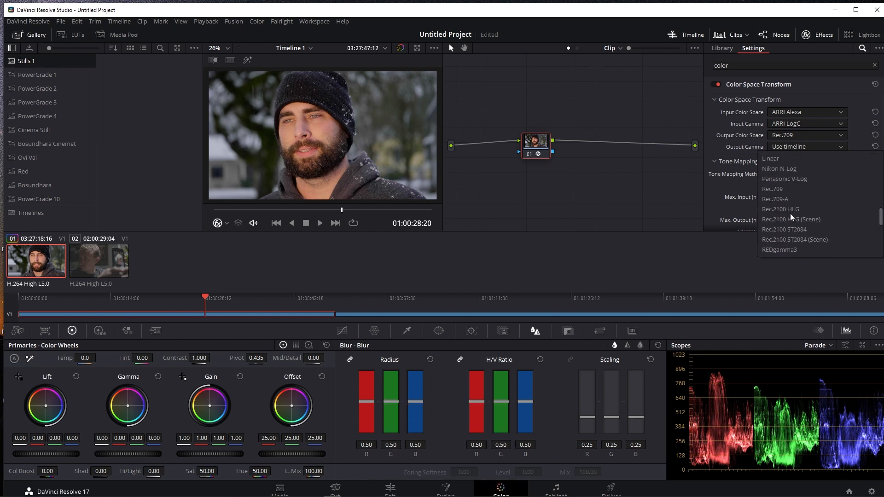
scroll(790, 214, "up", 2)
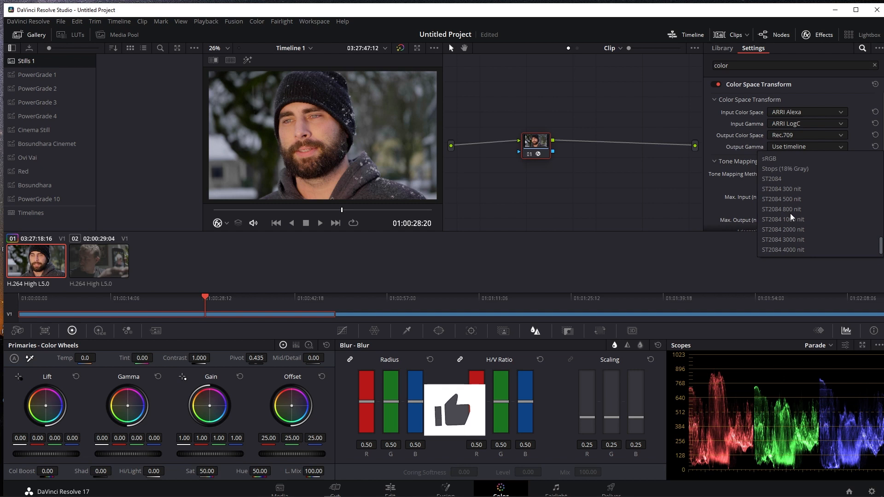
scroll(791, 214, "up", 3)
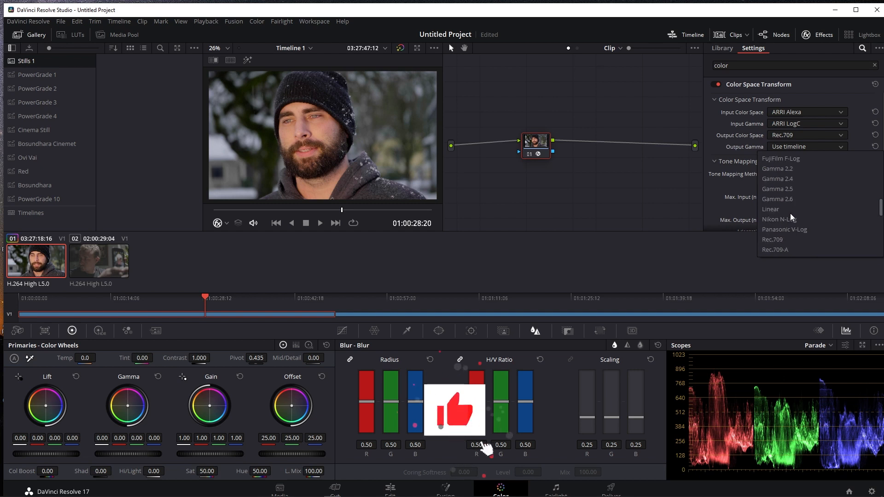
left_click(797, 183)
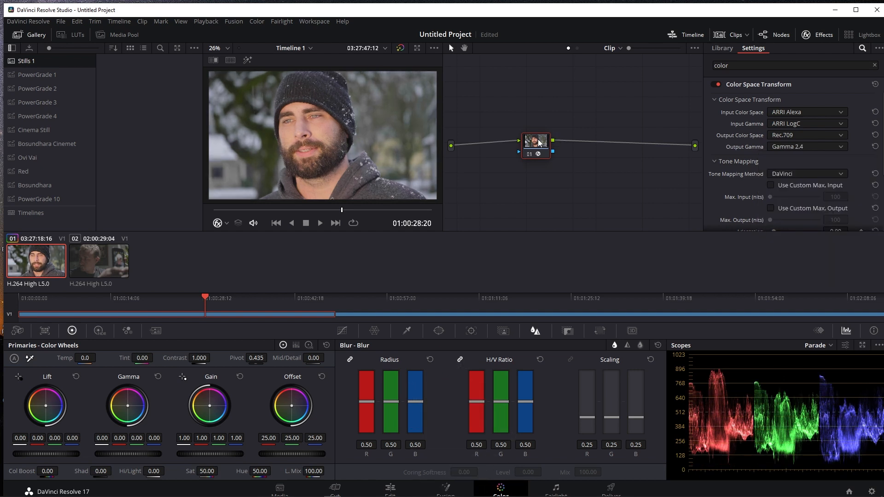
left_click(788, 175)
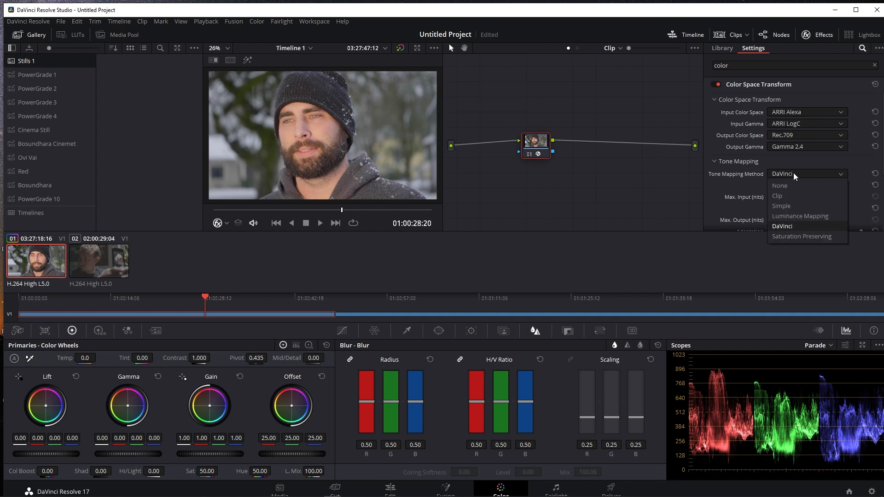
left_click(805, 218)
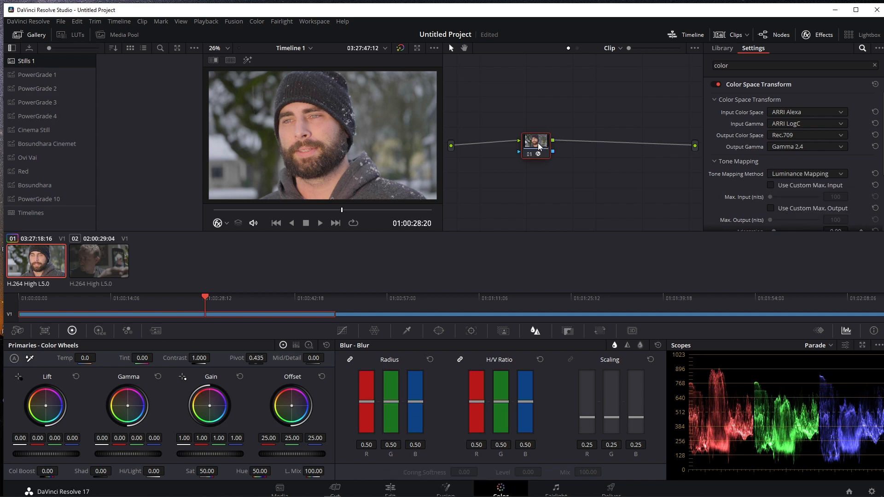
Add a serial node with gamma about -0.06, gain 1.10 and contrast 1.068, shifting gamma slightly toward blue
key("alt+s")
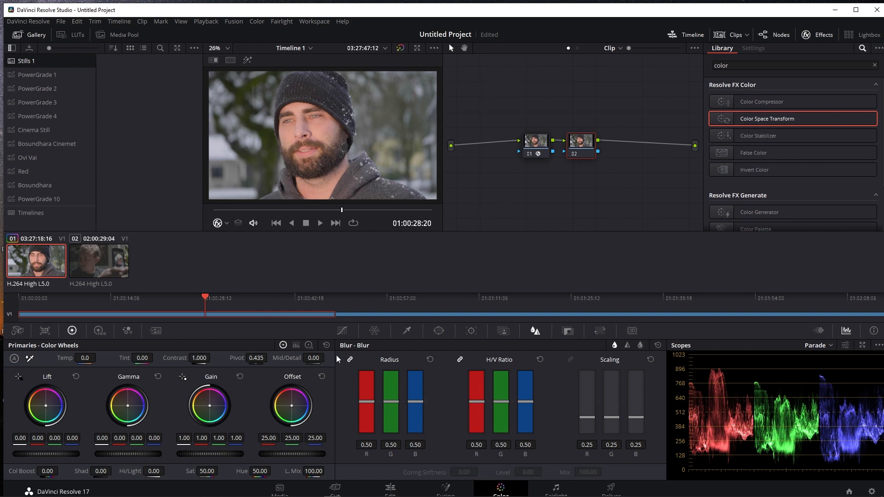
left_click_drag(129, 456, 92, 453)
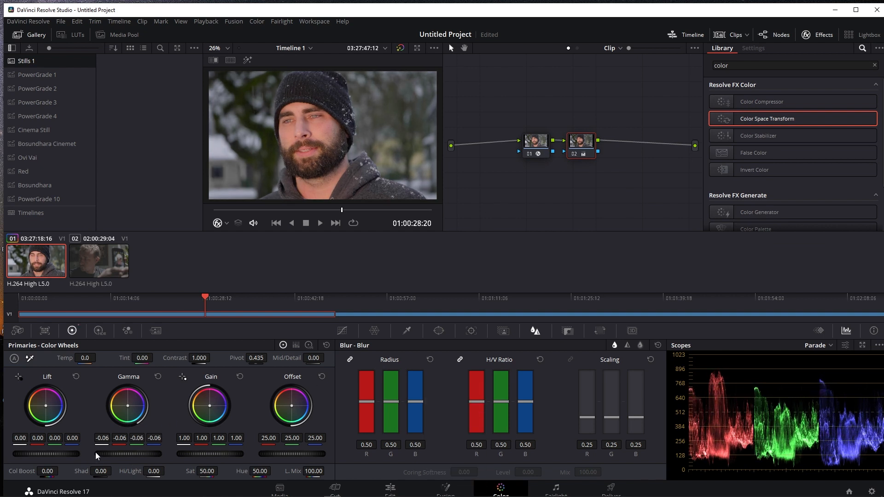
left_click_drag(210, 450, 176, 454)
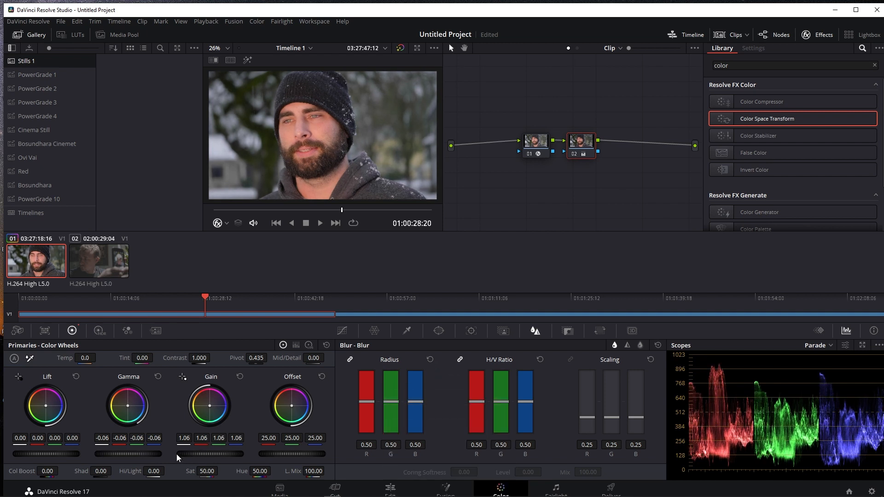
left_click_drag(176, 454, 177, 455)
mouse_move(200, 359)
left_mouse_down()
mouse_move(214, 358)
mouse_move(201, 358)
left_mouse_up()
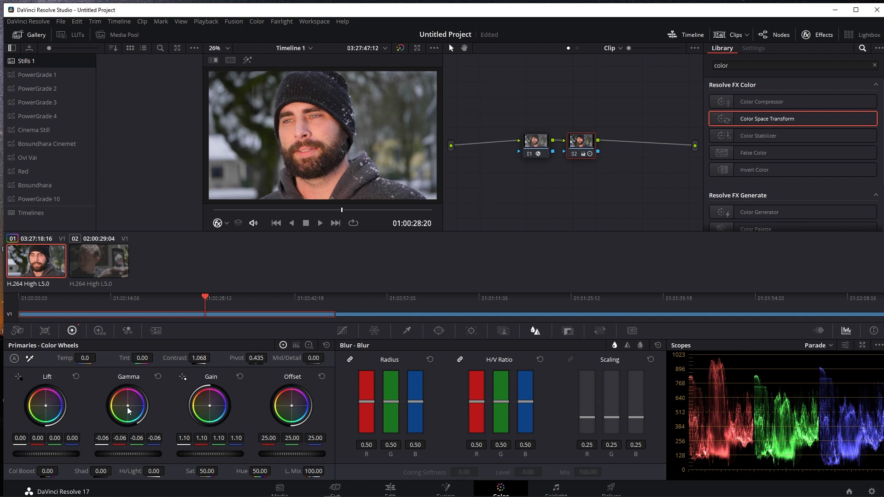
left_click_drag(127, 406, 129, 407)
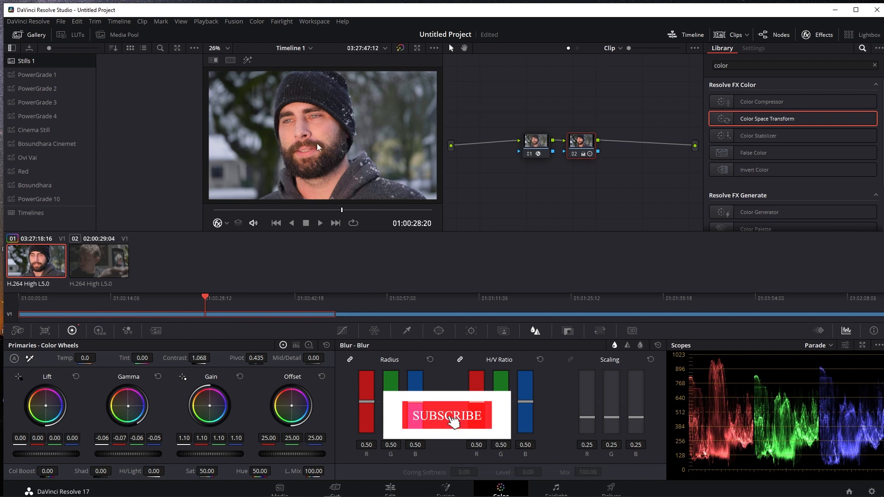
Label the first node CST and offset the second node slightly below it in the graph
left_click_drag(586, 145, 588, 153)
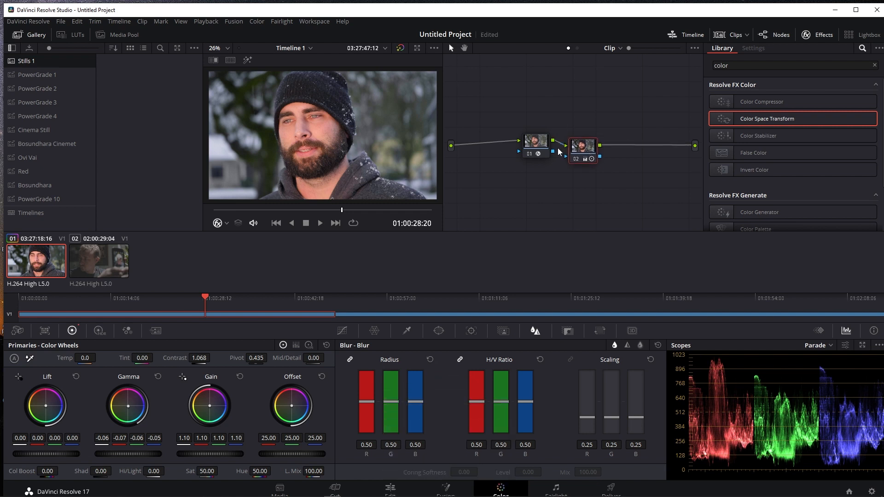
right_click(539, 141)
left_click(558, 161)
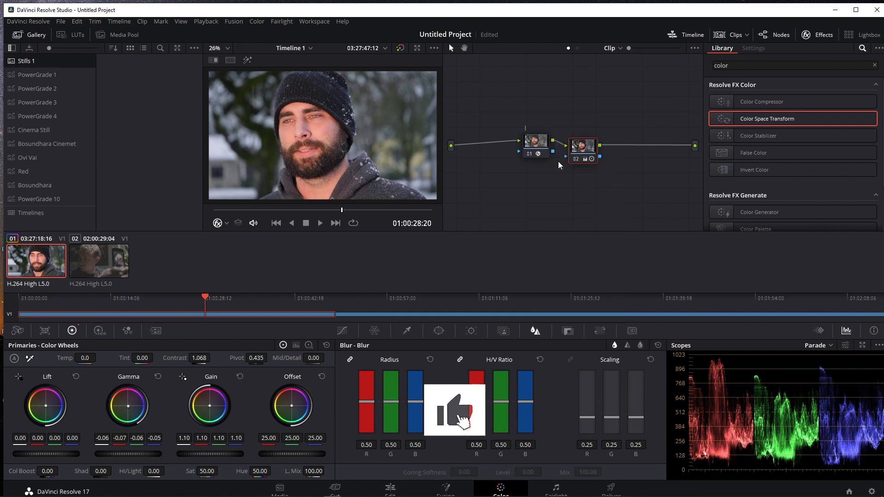
type("CST")
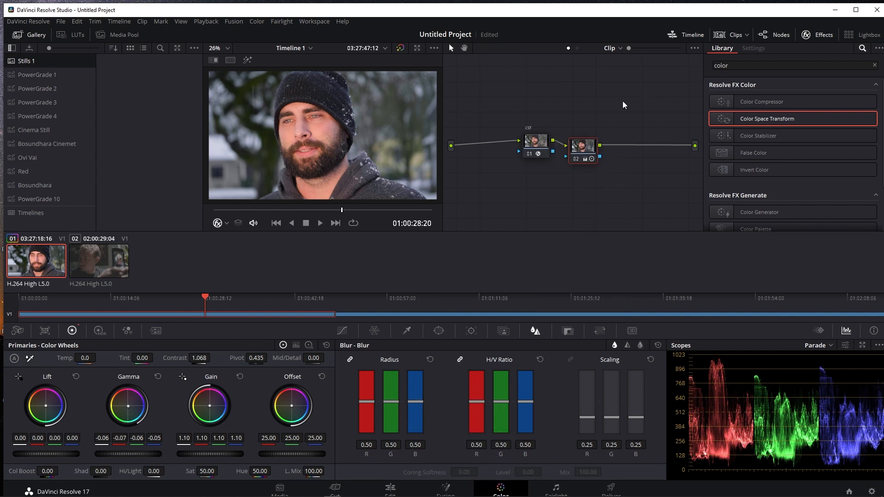
key("Return")
Label the second node Primaries and reposition it slightly higher in the node graph
right_click(587, 146)
left_click(611, 165)
type("Primaries")
key("Return")
left_click_drag(586, 150, 593, 139)
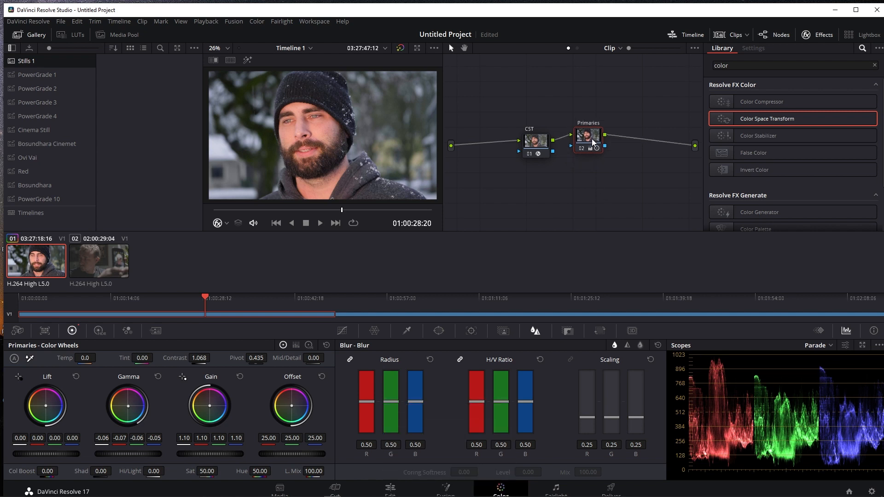
Add a node after Primaries plus a second branch below it joined through a mixer, and clean up the node graph
key("alt+s")
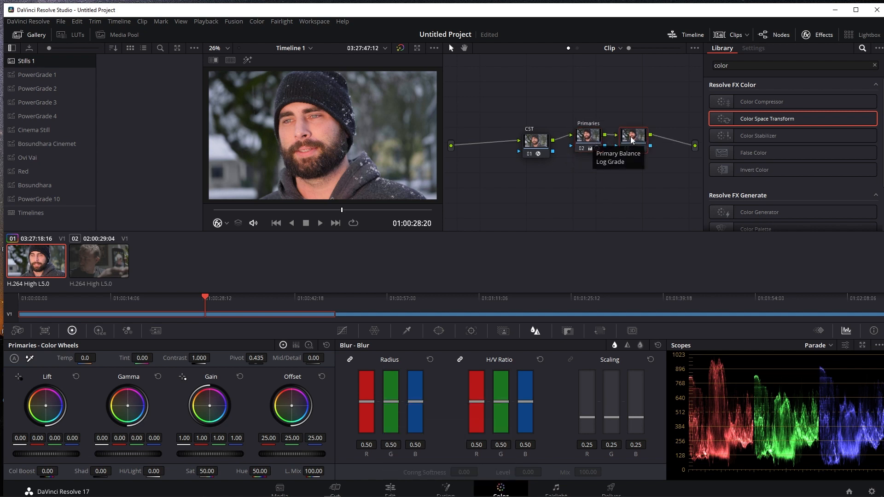
left_click_drag(632, 140, 632, 168)
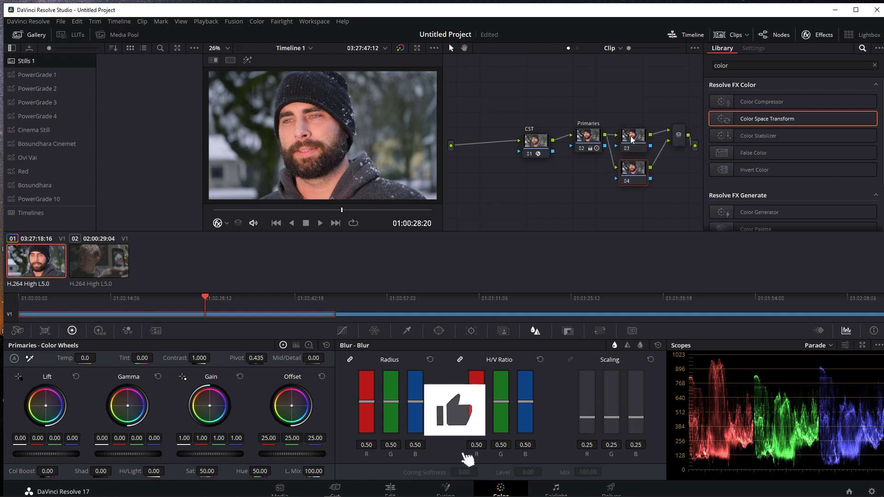
right_click(614, 84)
left_click(665, 184)
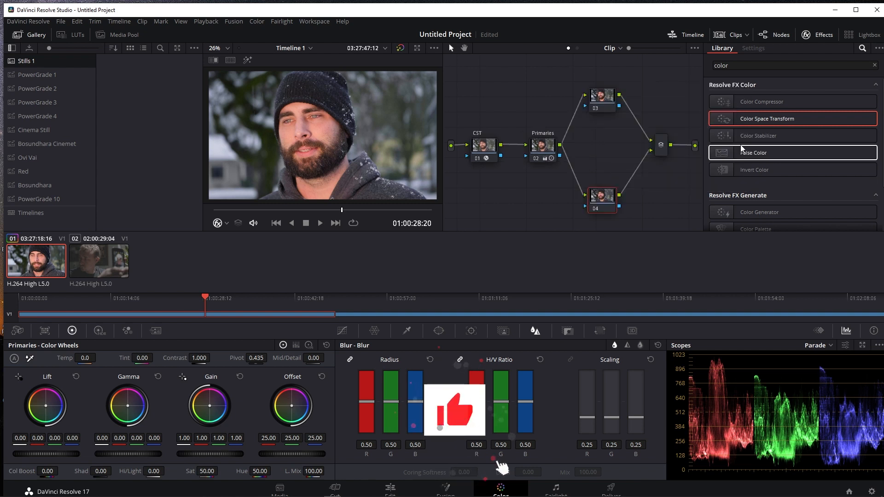
Hide the effects library, label node 04 Face, and move it closer to the other branch
left_click(823, 34)
left_click_drag(648, 201, 655, 186)
right_click(652, 181)
left_click(668, 201)
type("Face")
left_click_drag(654, 194, 641, 172)
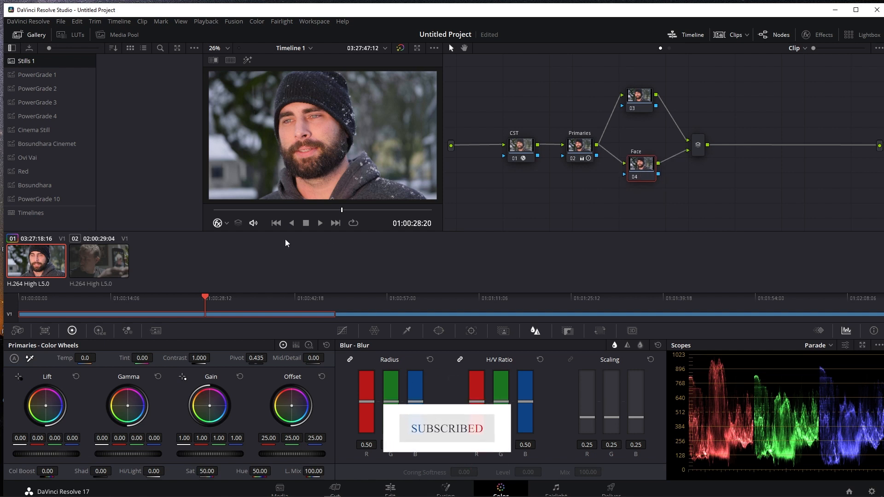
Turn off the viewer's effect overlay and sample the man's facial skin with the HSL Qualifier on the Face node
left_click(226, 225)
left_click(234, 238)
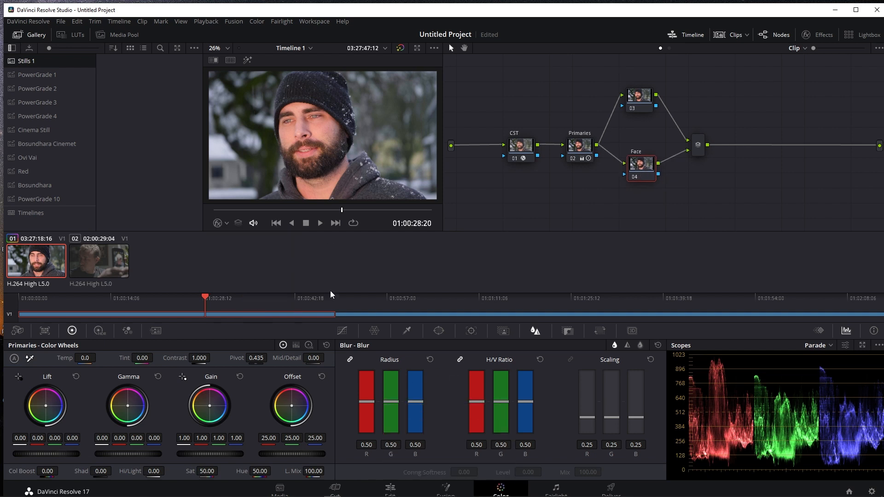
left_click(407, 331)
left_click(318, 124)
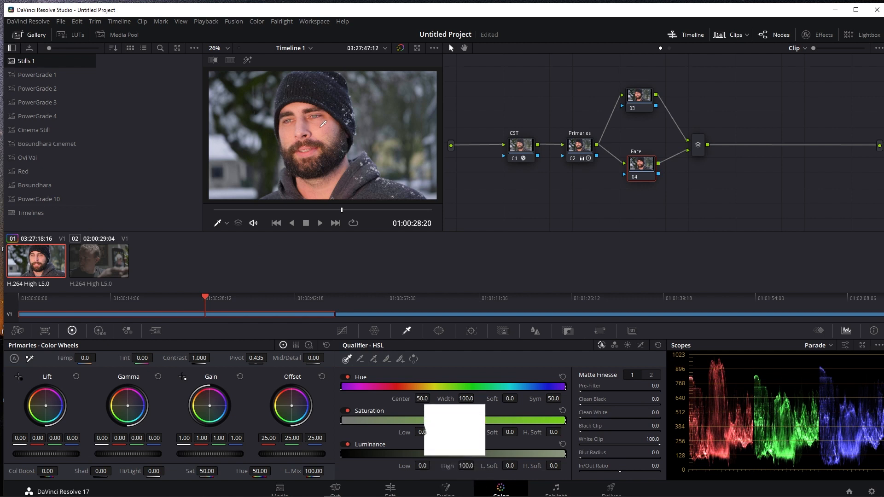
left_click_drag(316, 129, 317, 149)
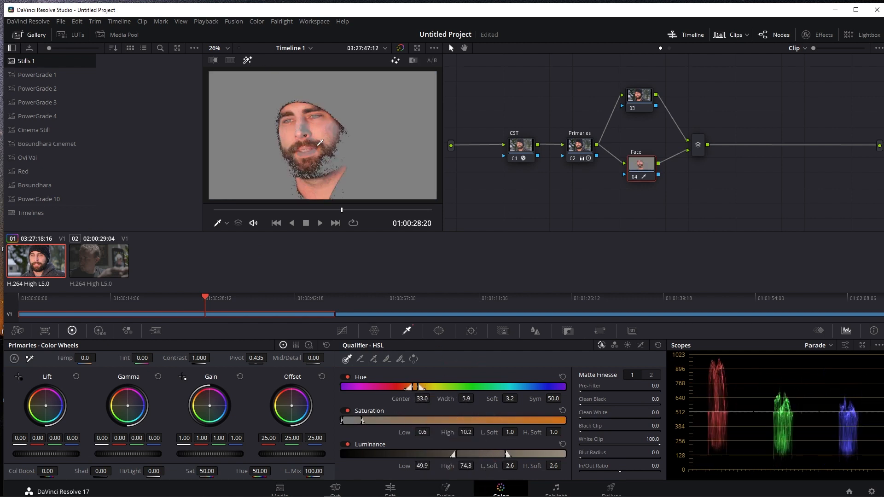
left_click(313, 127)
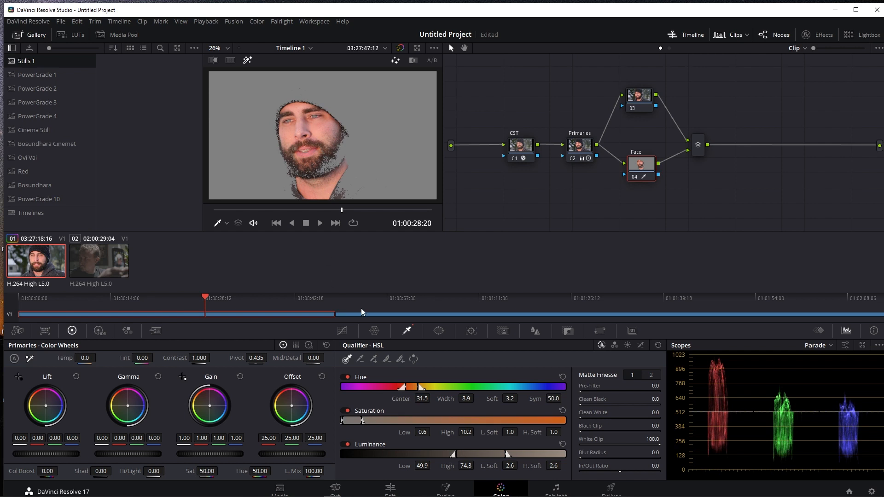
Refine the skin key to hue center 32.6, luminance low softness 9.3 and blur radius 52.7, and turn off the highlight view
left_click_drag(419, 400, 426, 400)
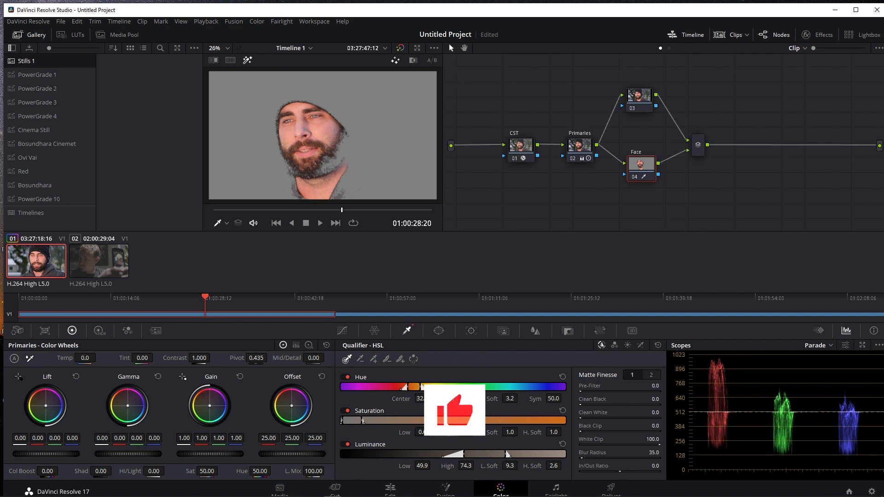
left_click(248, 59)
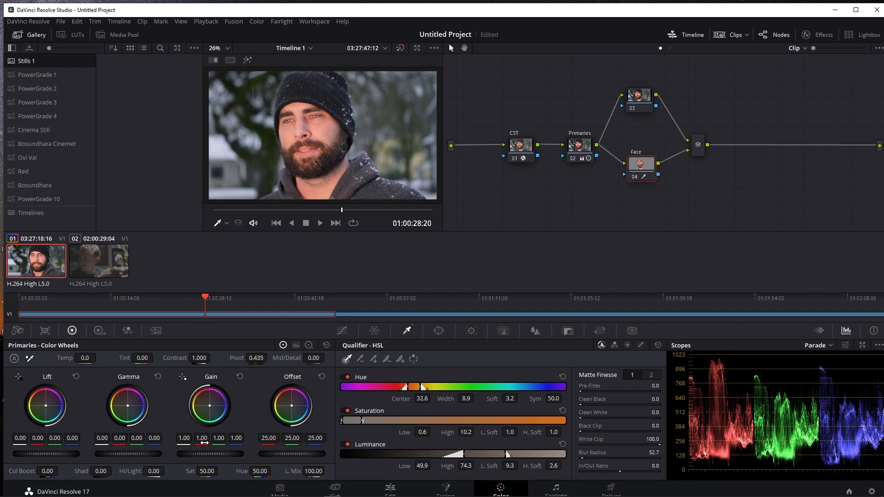
left_click(248, 60)
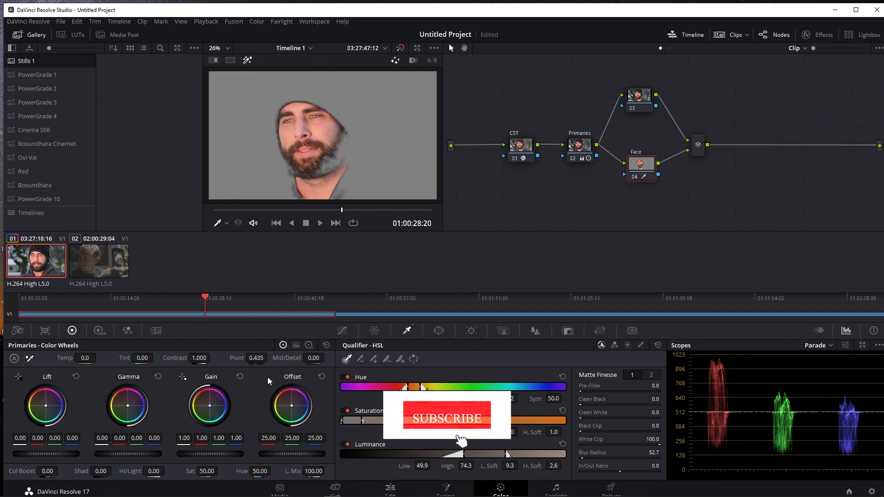
left_click_drag(124, 440, 116, 440)
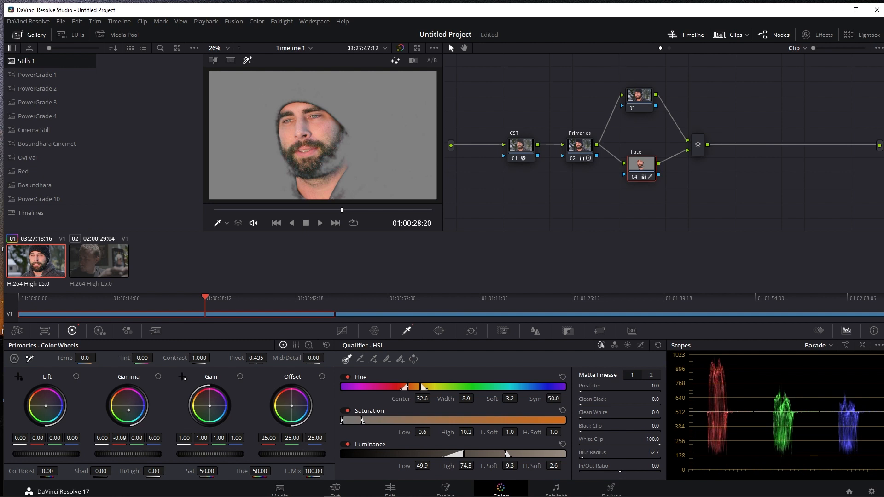
left_click(251, 61)
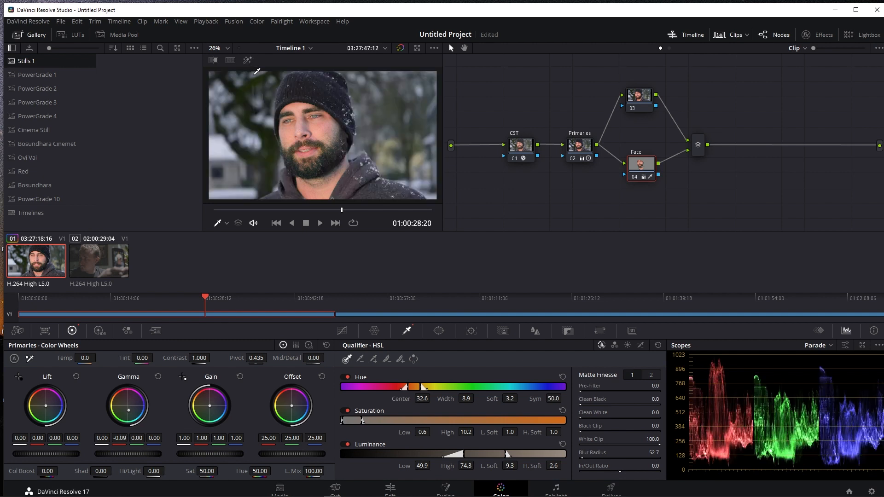
key("ctrl+z")
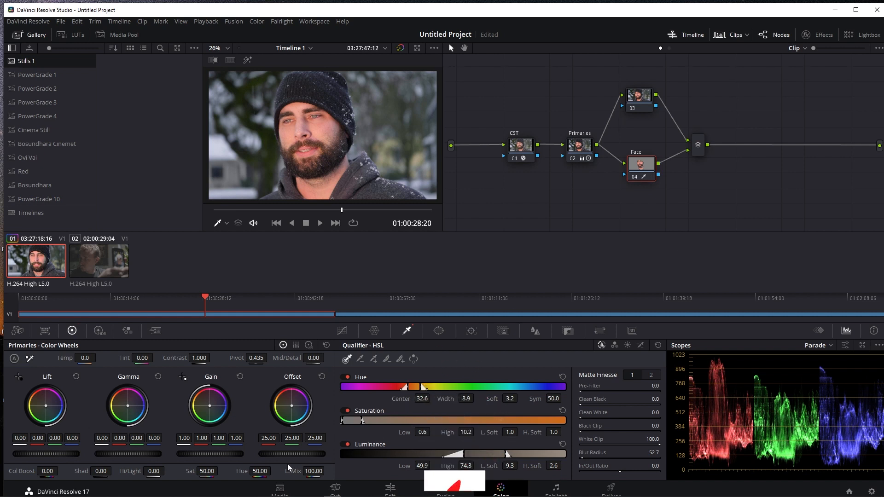
Grade the Face node with gain 0.92, gamma -0.03 and a warm offset of 29.10 red, 23.52 green and 25.57 blue
left_click_drag(183, 455, 183, 455)
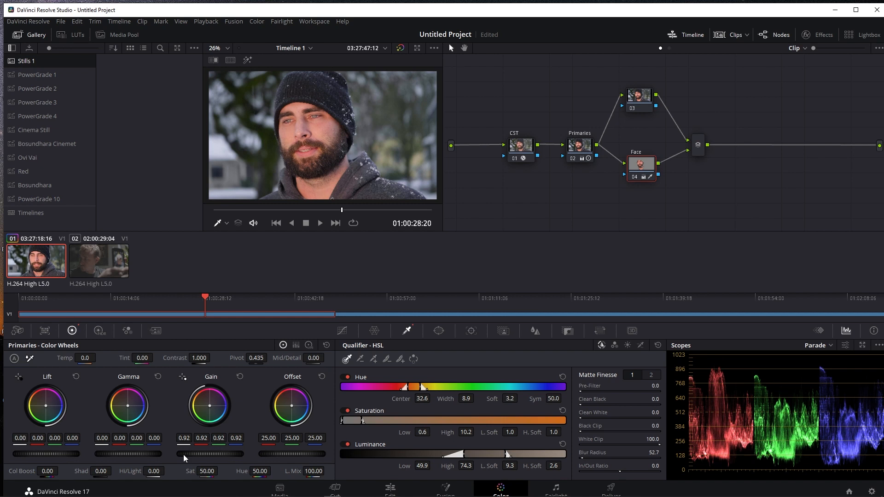
left_click_drag(291, 406, 292, 405)
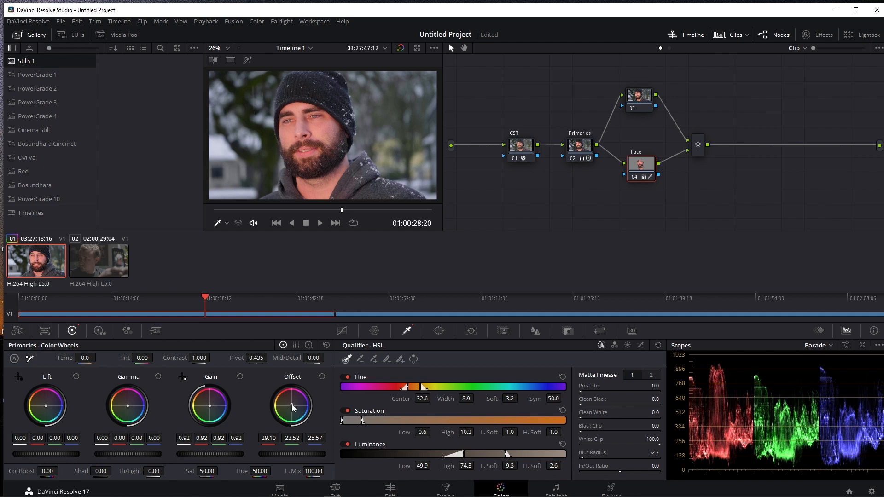
left_click_drag(159, 455, 158, 455)
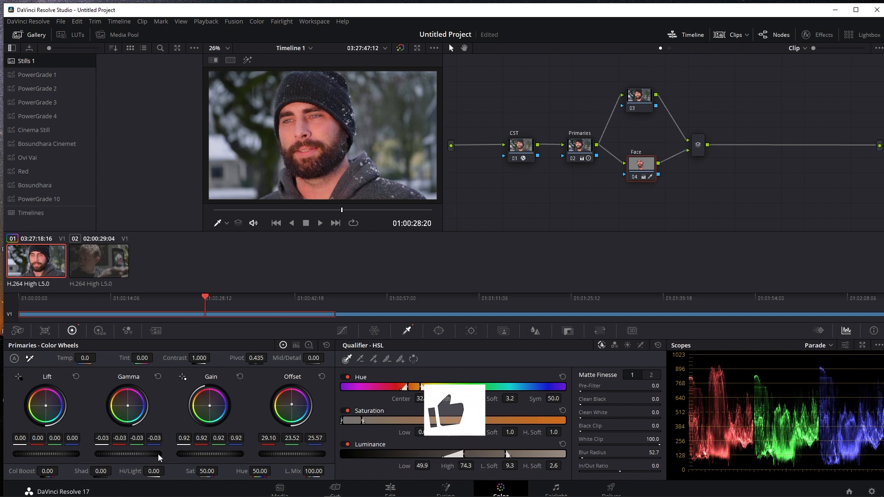
Reset the Face node's offset, set its gain to 1.03, and move the node slightly lower in the graph
left_click(322, 377)
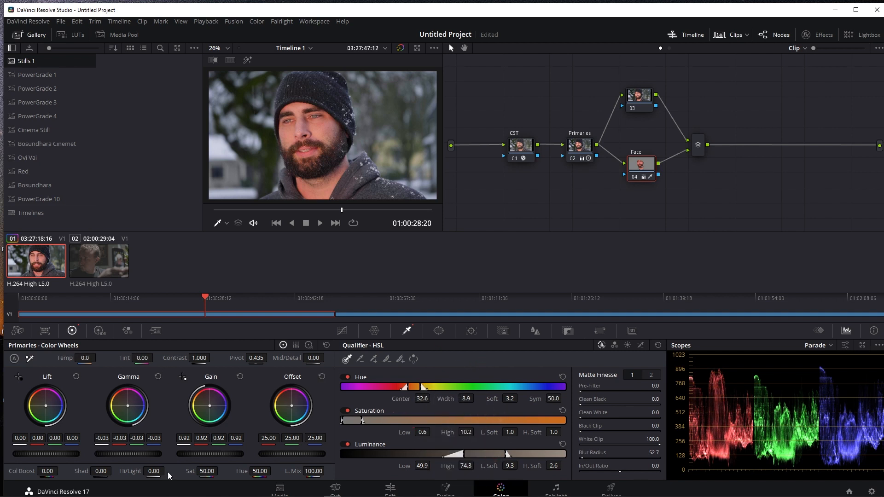
left_click_drag(199, 454, 218, 454)
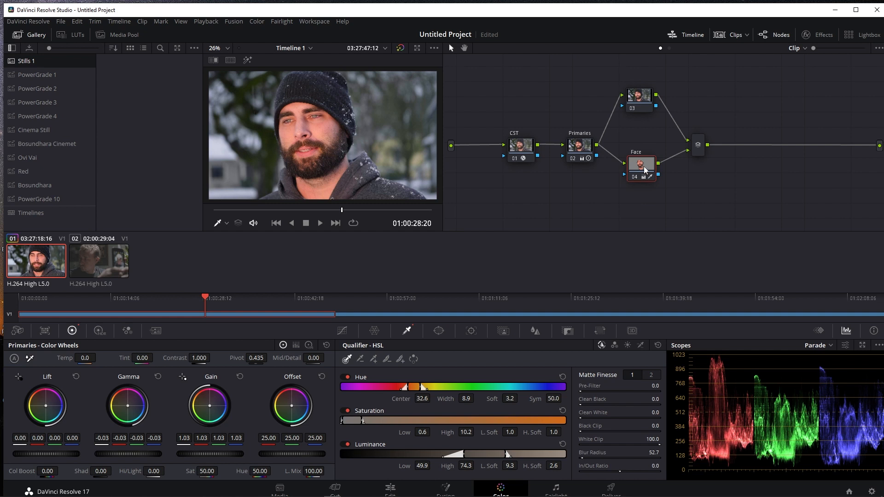
left_click_drag(644, 170, 643, 175)
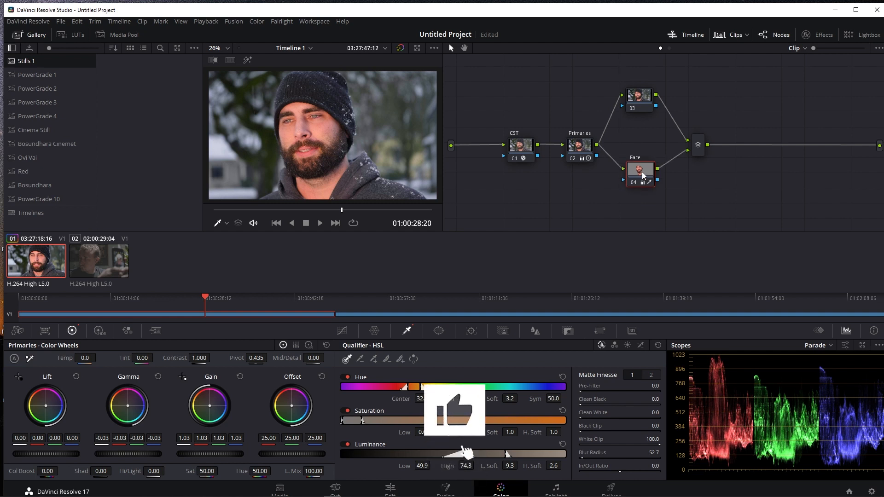
Add a layer node below Face and key the snowy background on it with the HSL Qualifier, using the highlight view
key("alt+l")
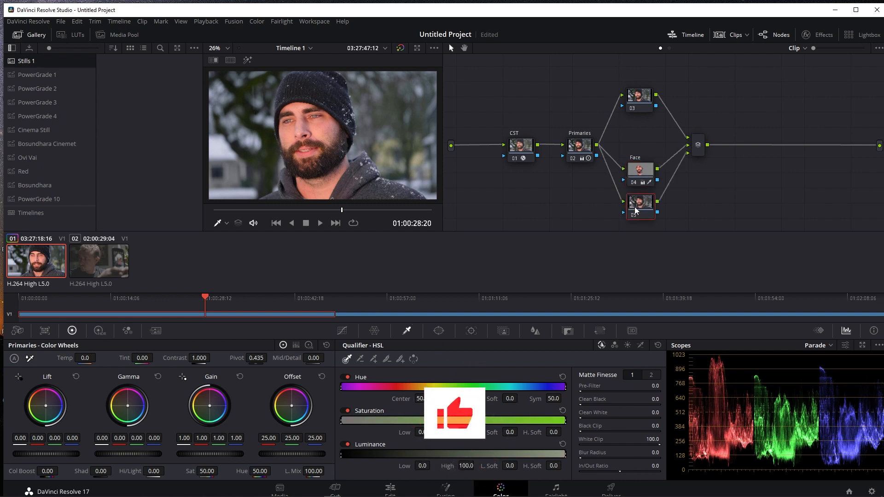
scroll(371, 129, "down", 1)
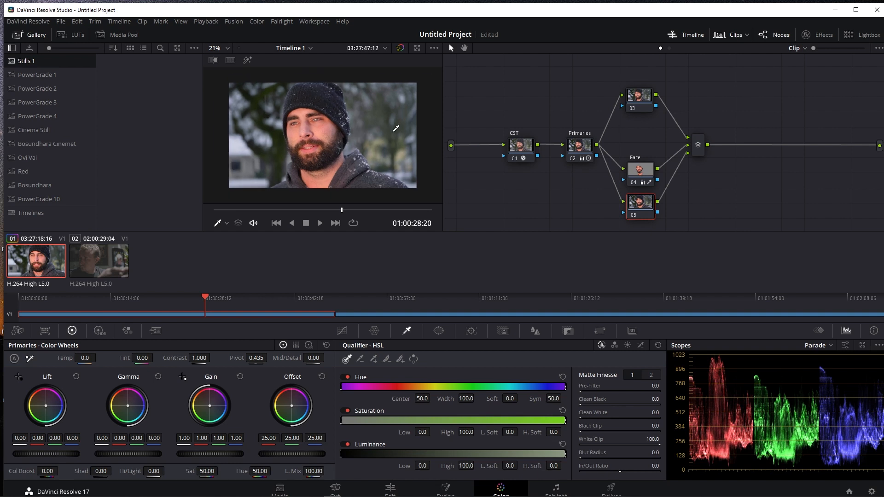
left_click(397, 124)
left_click(248, 61)
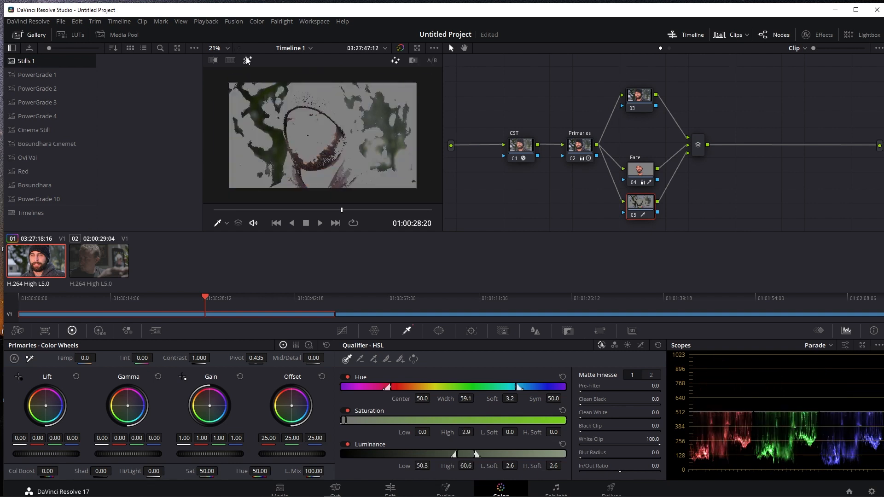
left_click(270, 119)
left_click(265, 123)
left_click(261, 125)
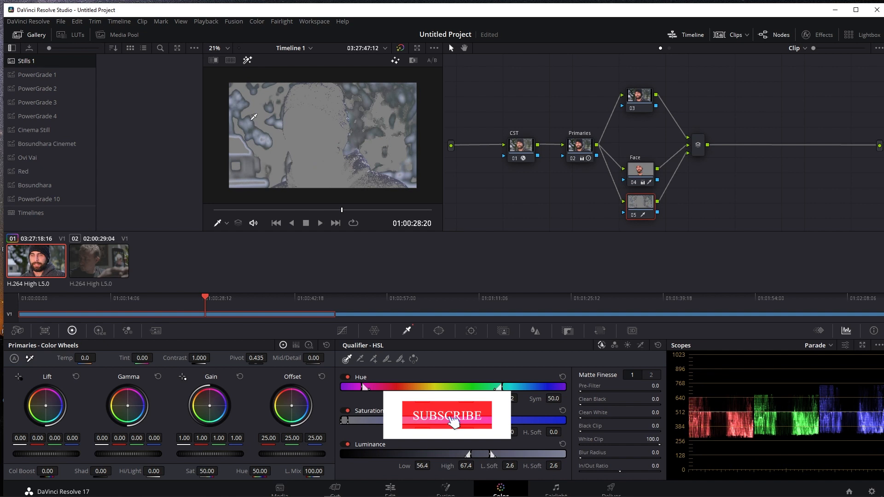
left_click(259, 128)
mouse_move(259, 129)
left_mouse_down()
mouse_move(258, 102)
mouse_move(242, 109)
mouse_move(264, 110)
left_mouse_up()
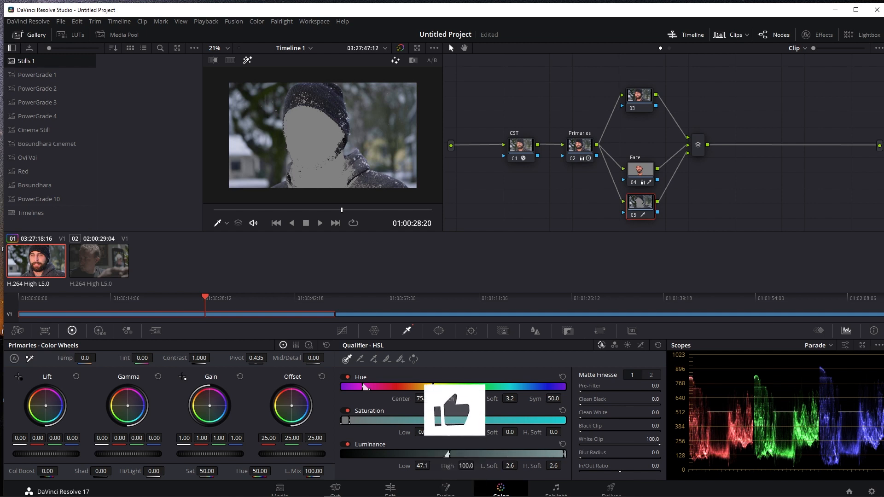
Soften the background key with a blur radius of 243.6, turn off the highlight view, and set the node's gamma to 0.04
left_click_drag(648, 449, 719, 449)
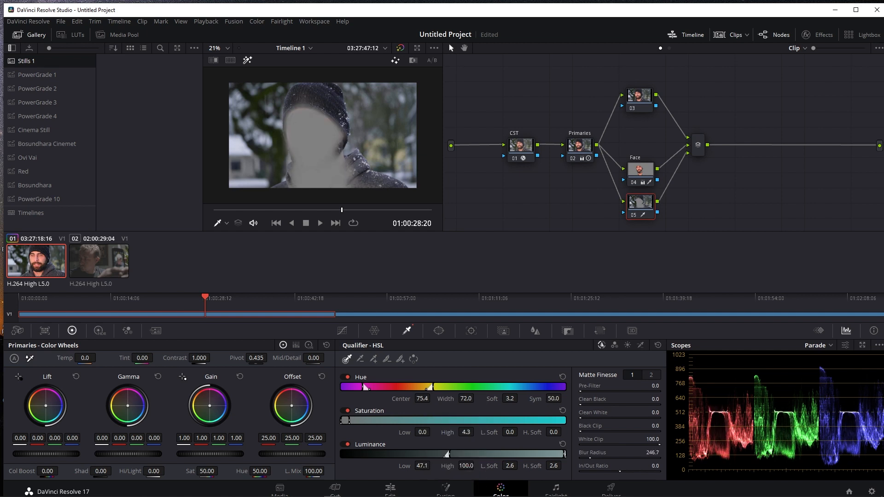
left_click(247, 59)
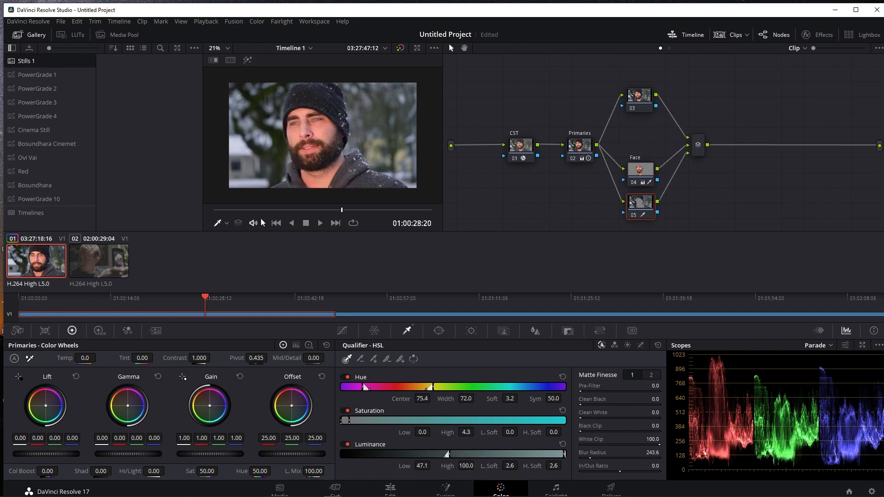
left_click_drag(123, 454, 134, 454)
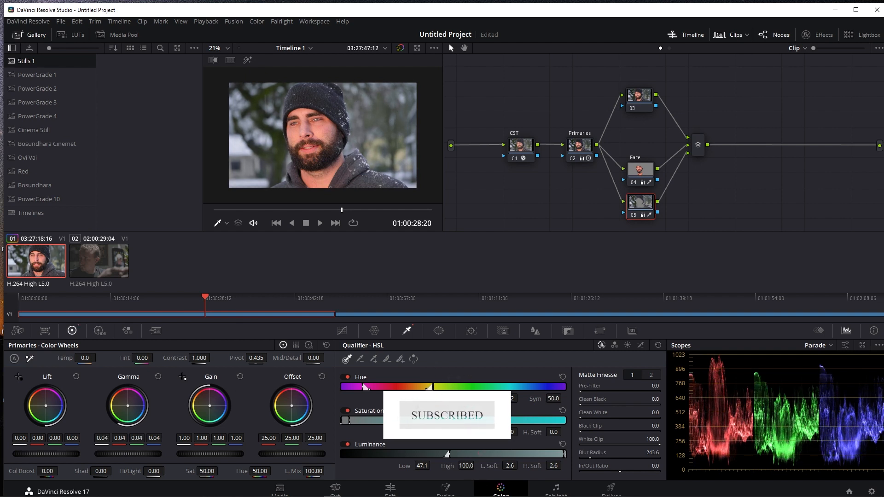
scroll(319, 97, "up", 1)
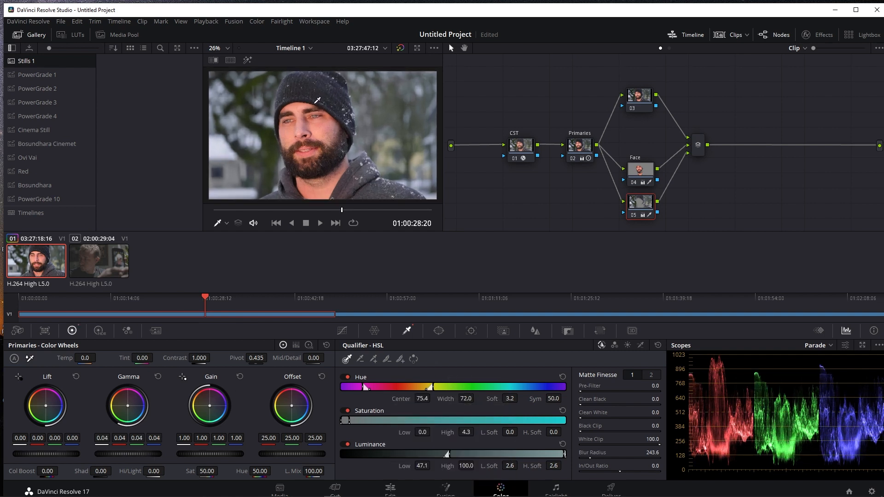
Set the Face node's highlights to -32.00 and red gain to 0.92, and compare the image with the grade bypassed
left_click(639, 170)
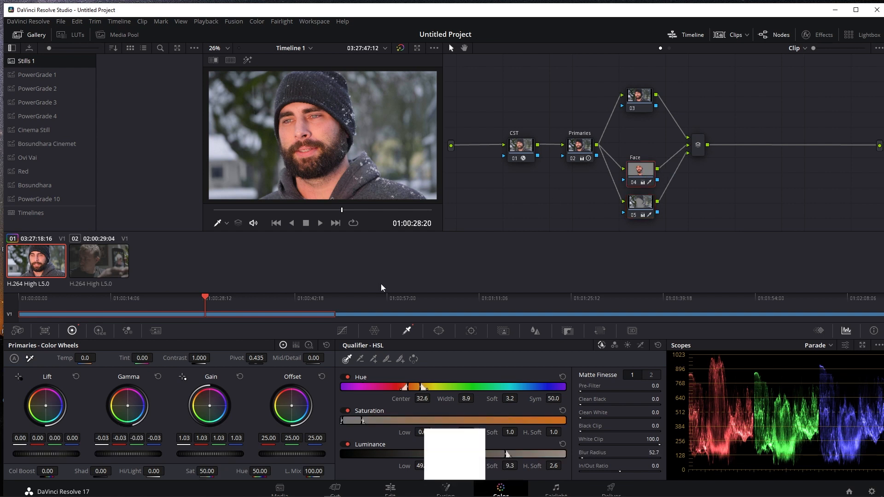
left_click_drag(154, 471, 139, 472)
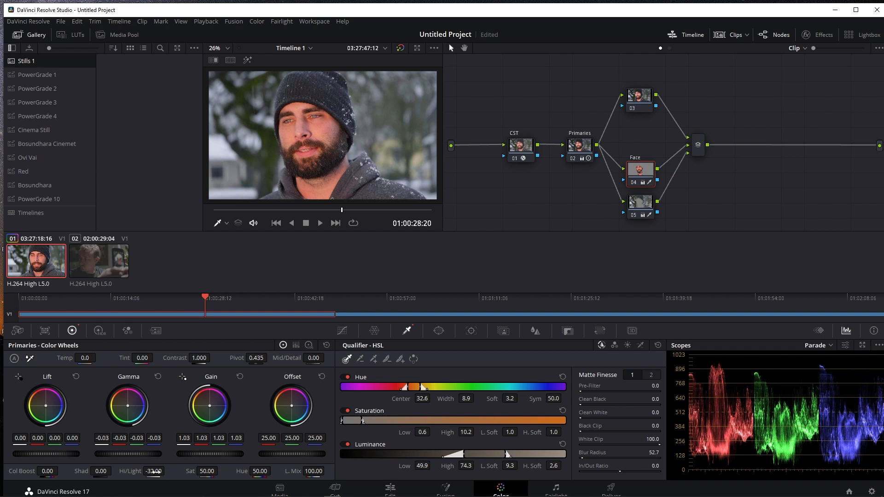
left_click_drag(201, 439, 195, 438)
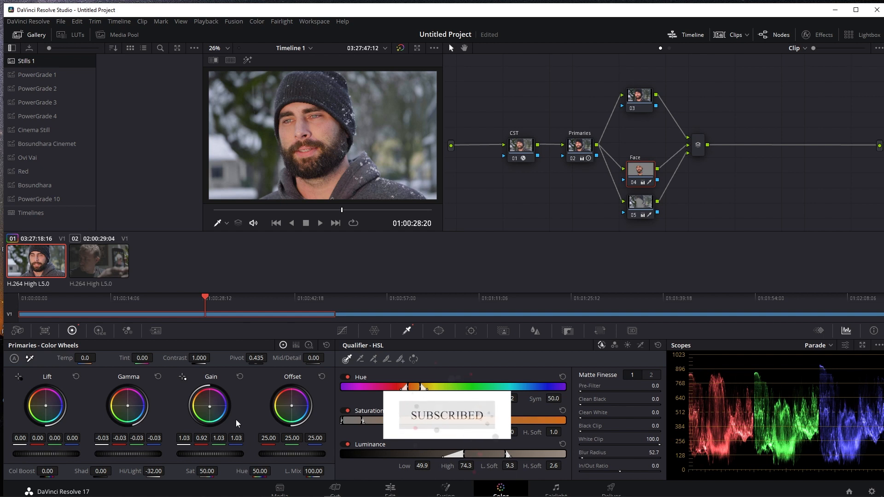
left_click(399, 48)
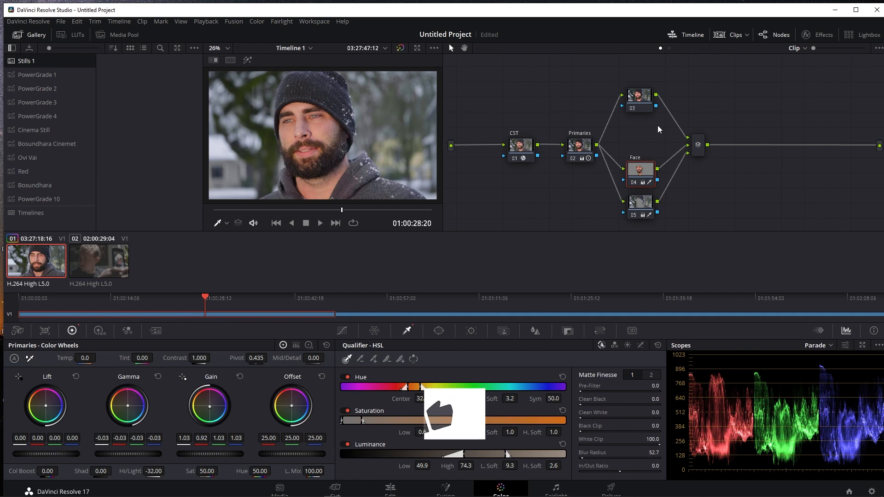
Move the layer mixer away from the branches, add a serial node after it, and label the new node Adj
left_click_drag(698, 147, 725, 162)
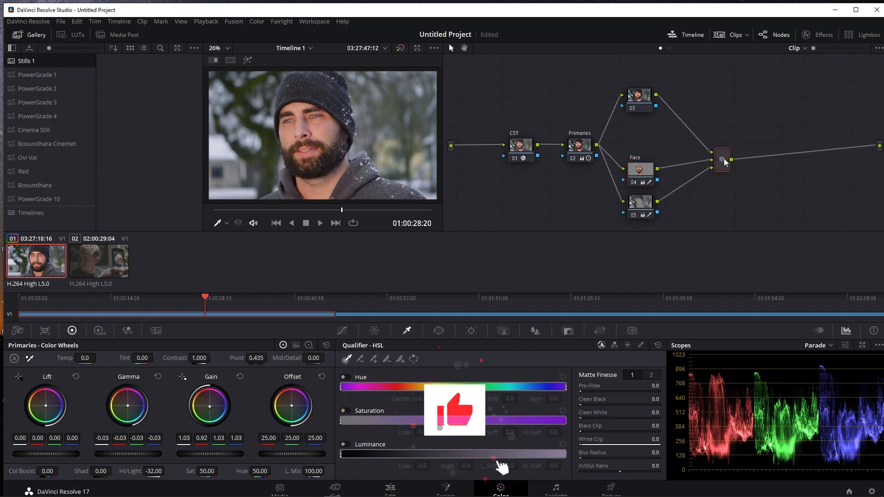
key("alt+s")
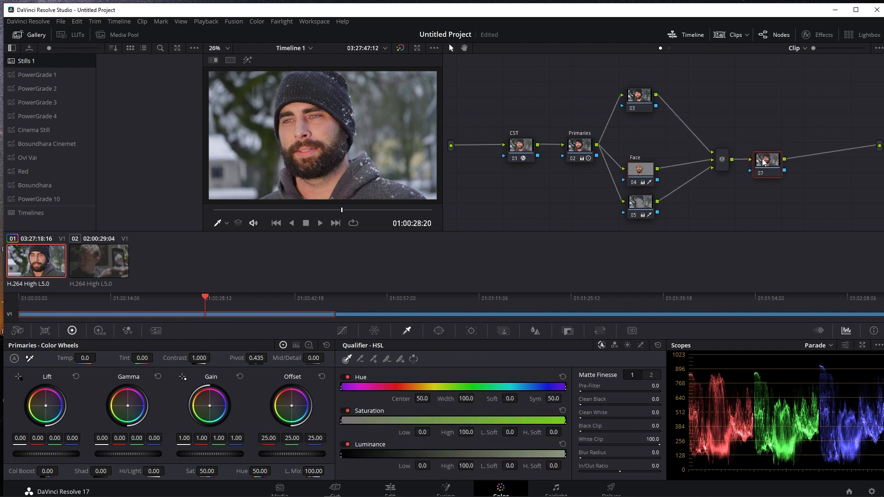
right_click(763, 162)
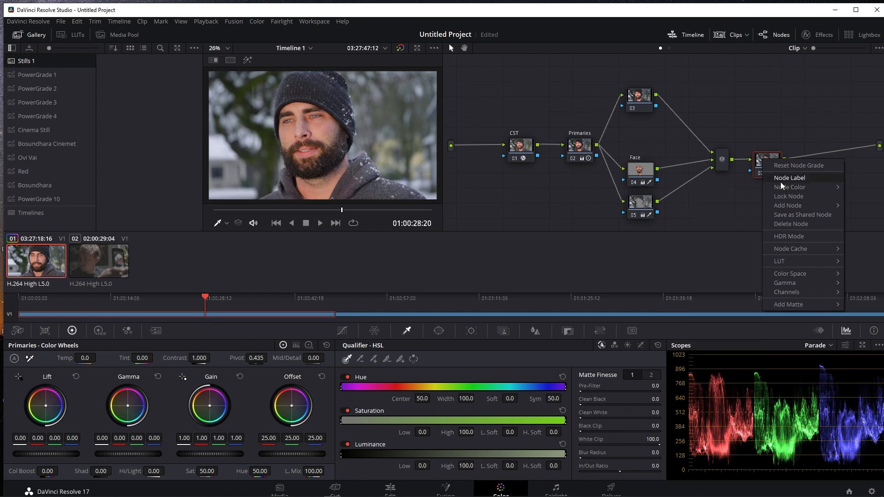
left_click(781, 181)
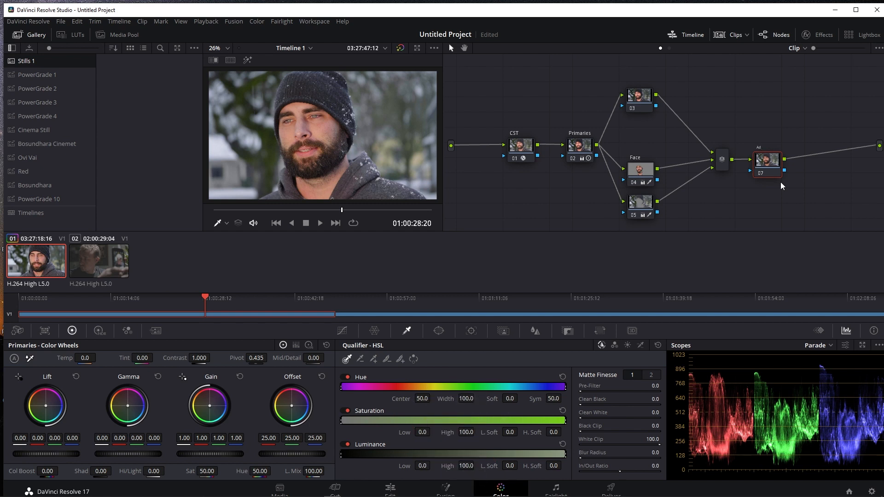
type("j")
left_click(806, 197)
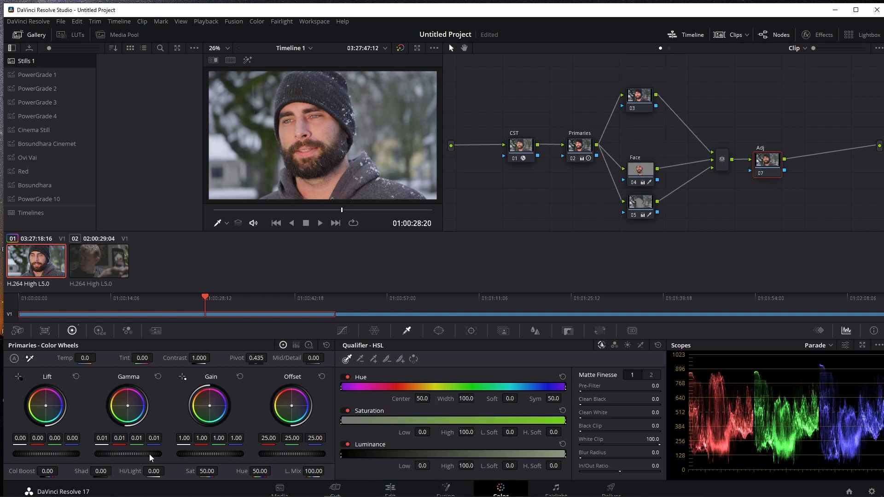
Grade the Adj node with gamma -0.01, gain 1.03, offset 26.50 and contrast 1.042
left_click_drag(149, 454, 147, 454)
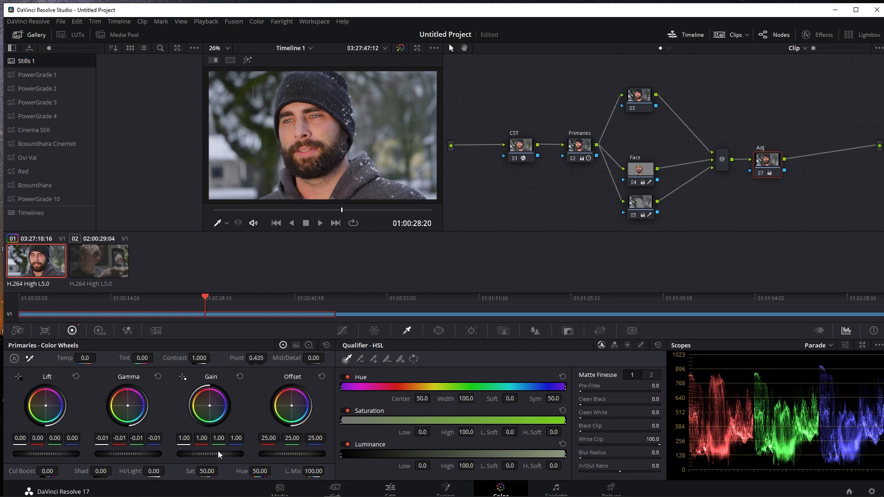
scroll(212, 455, "up", 5)
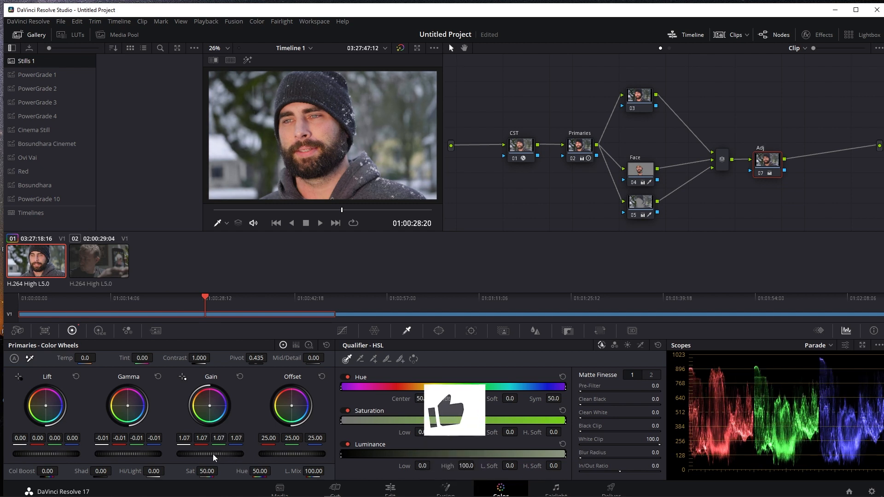
scroll(213, 454, "down", 2)
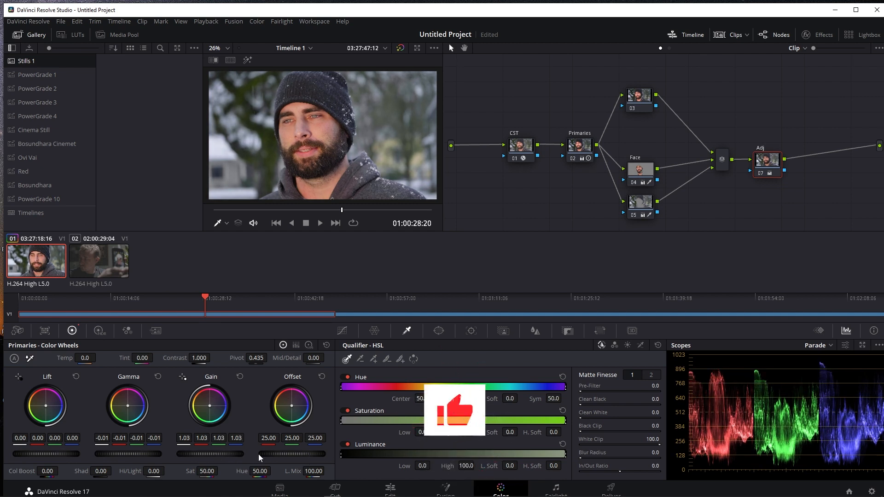
scroll(258, 454, "up", 3)
scroll(258, 454, "up", 3)
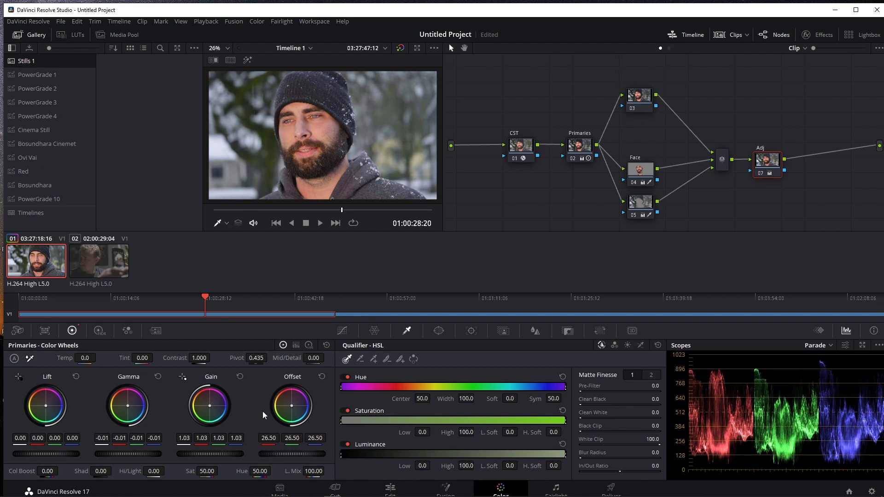
left_click_drag(199, 357, 206, 358)
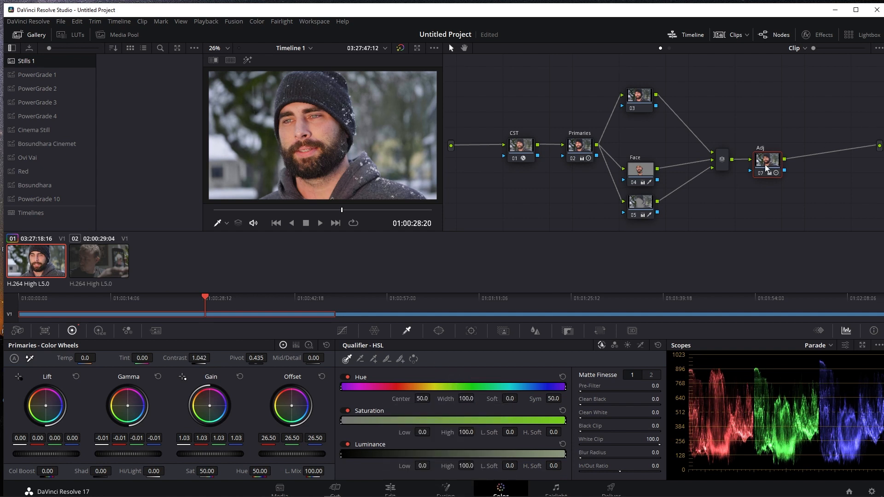
Add a serial node after Adj, label it Film Grain, and place it above the CST node
key("alt+s")
right_click(804, 166)
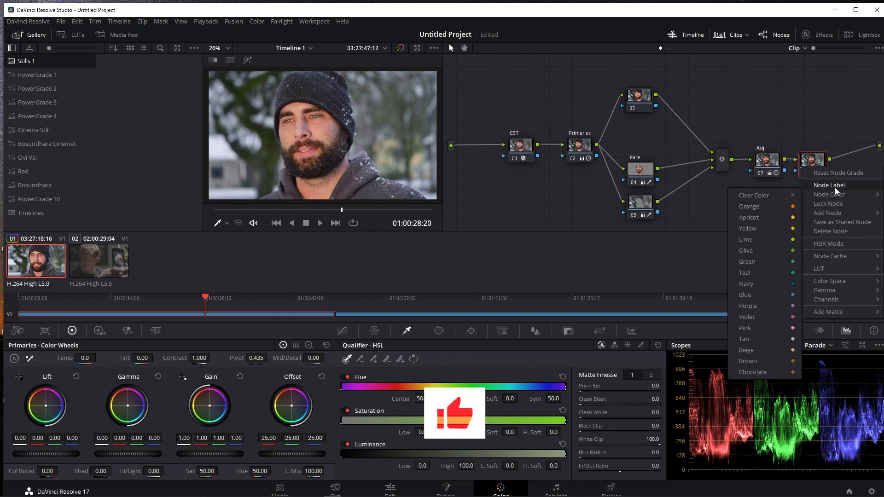
left_click(836, 186)
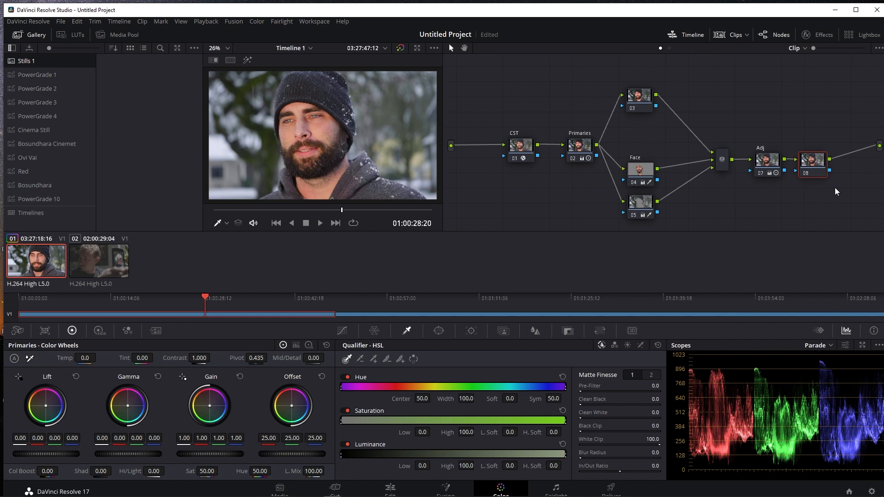
type("Film Grain")
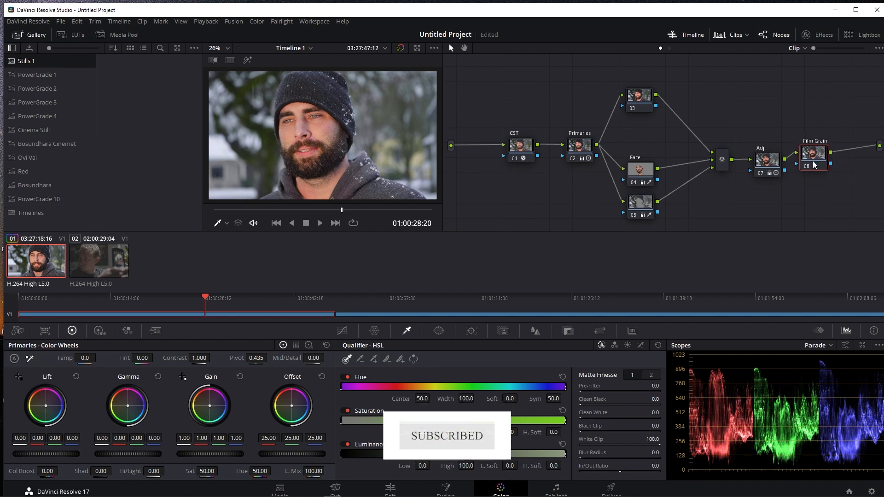
left_click_drag(812, 168, 818, 164)
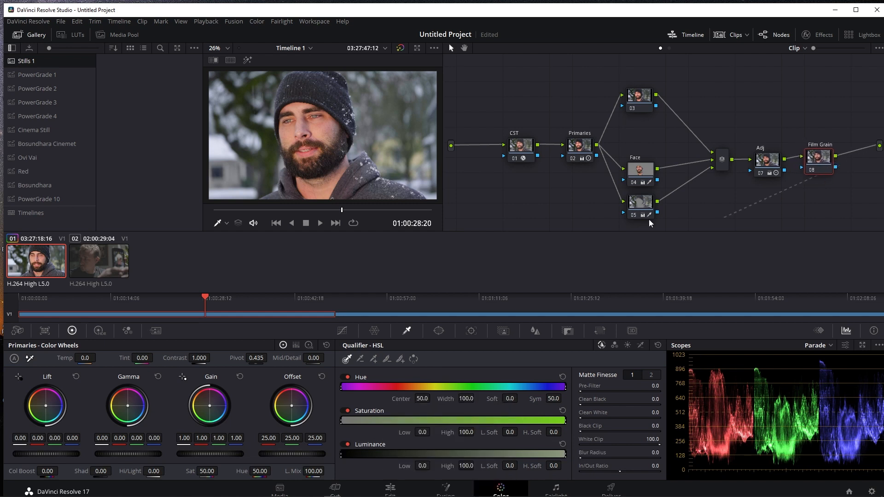
left_click_drag(820, 171, 551, 105)
Search the effects library for "fil" and apply the Film Grain effect to the Film Grain node
left_click(818, 36)
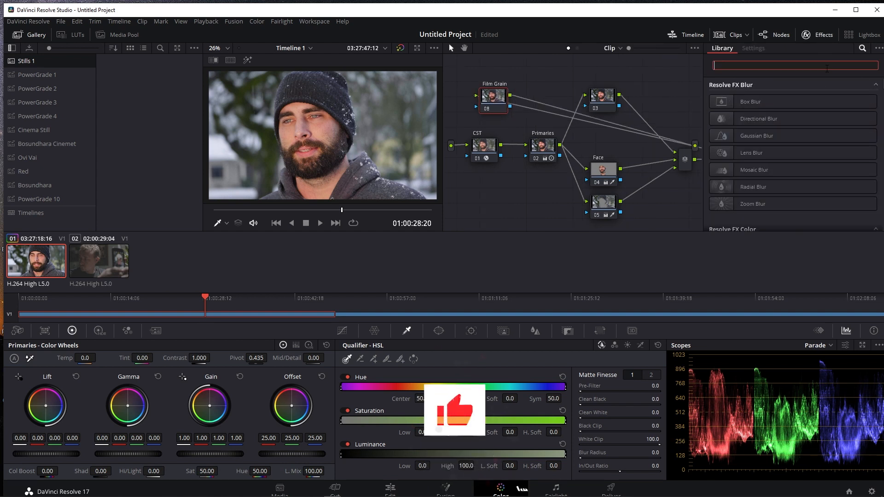
type("fil")
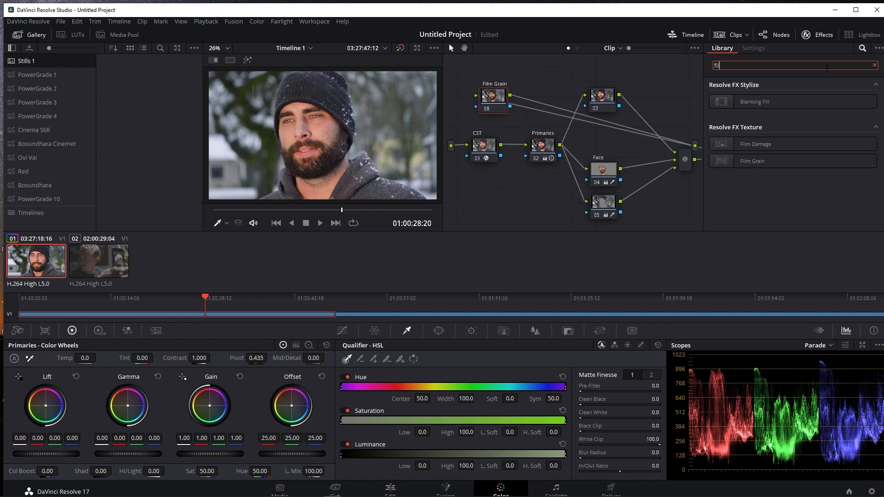
left_click_drag(755, 161, 488, 101)
Set the Film Grain preset to 35mm 400T and the composite type to Soft Light
left_click(807, 98)
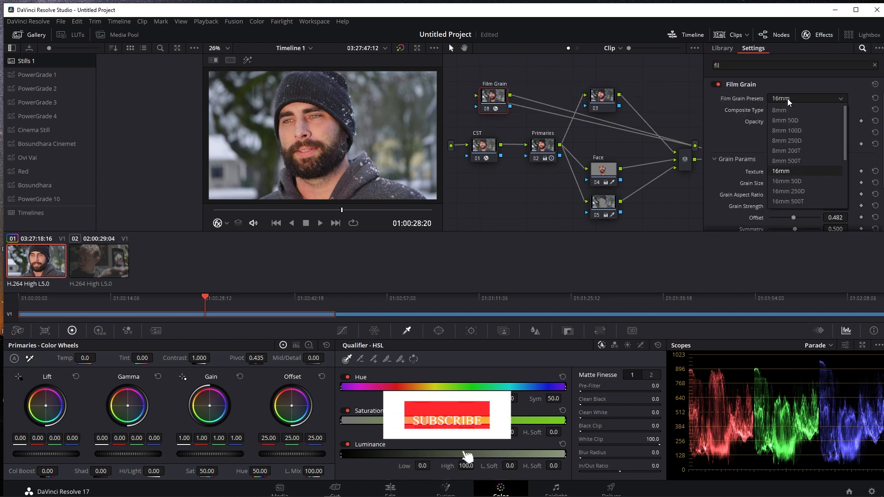
left_click(789, 181)
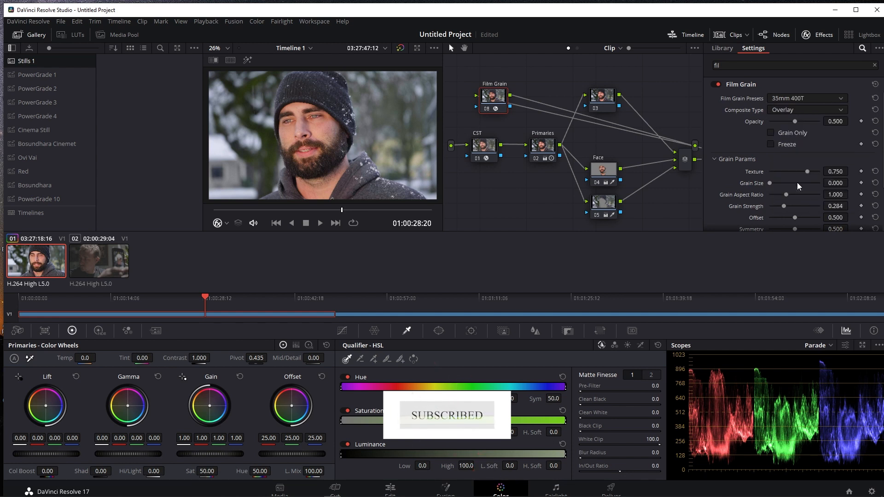
left_click(800, 110)
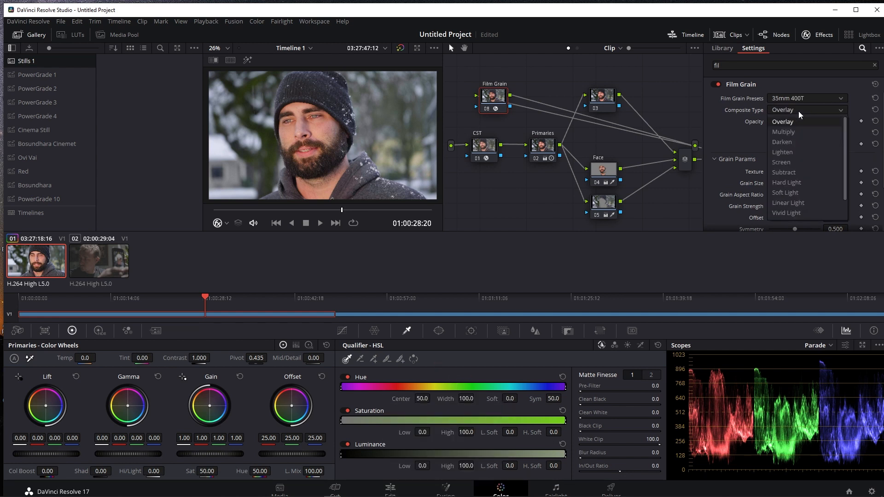
left_click(801, 197)
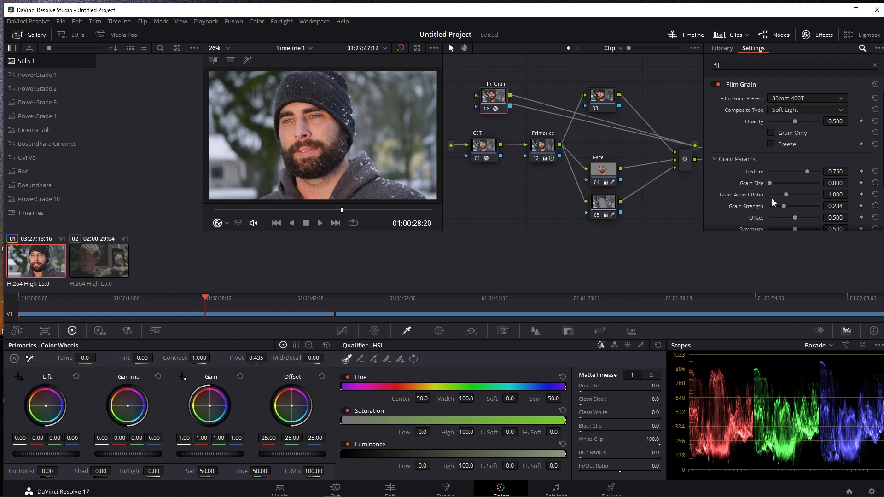
Set the film grain's grain size to 0.369 and grain strength to 0.416, and adjust its saturation
left_click_drag(838, 184, 853, 183)
scroll(791, 214, "down", 2)
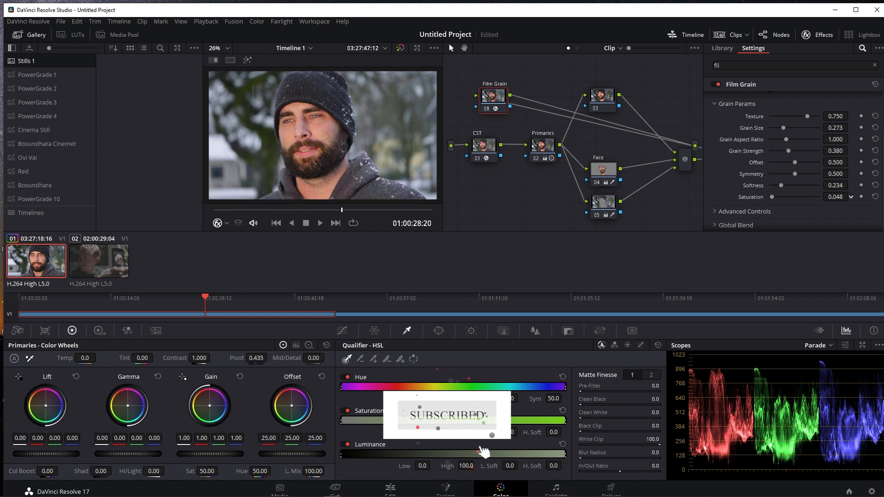
left_click_drag(852, 197, 852, 197)
scroll(769, 162, "up", 2)
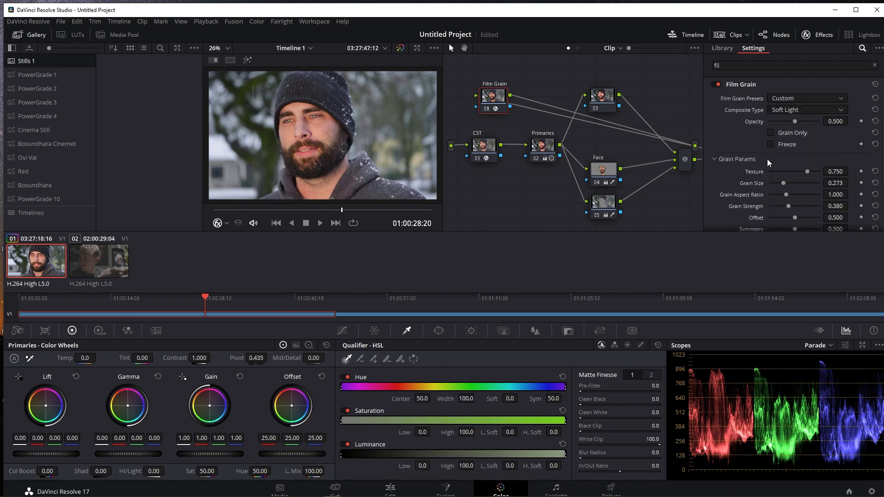
left_click_drag(836, 205, 859, 183)
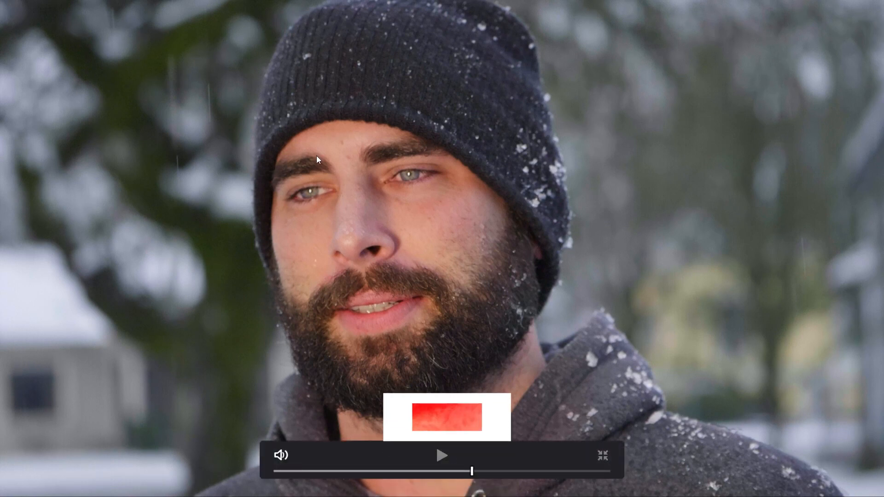
Compare the shot with and without the Film Grain node, and compare the full grade with the ungraded footage, including in full screen
key("Escape")
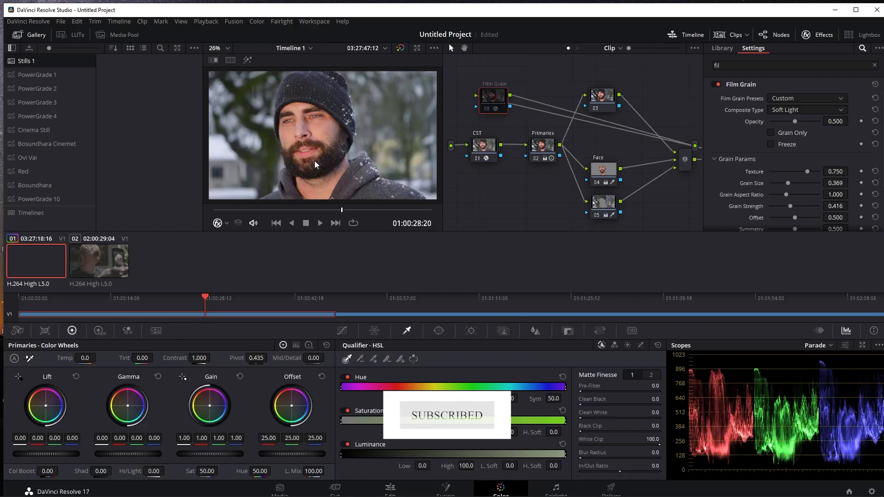
key("ctrl+d")
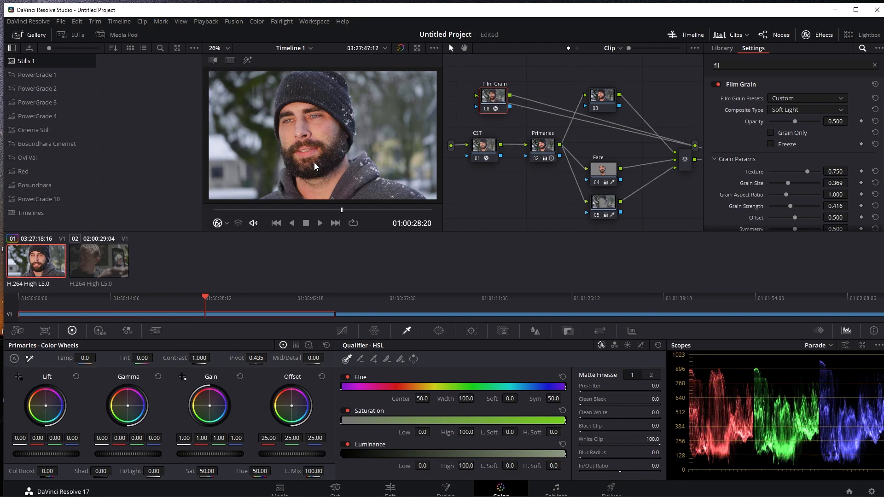
key("shift+d")
key("shift+d")
key("shift+d")
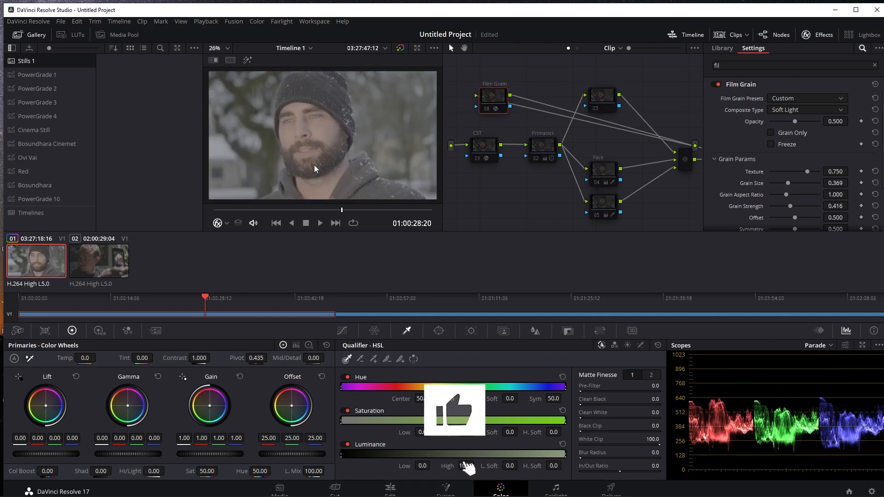
key("shift+d")
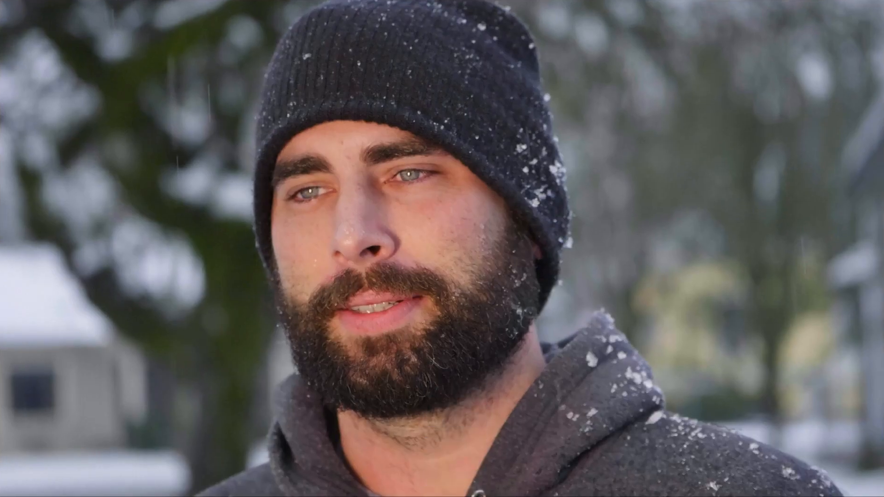
key("shift+d")
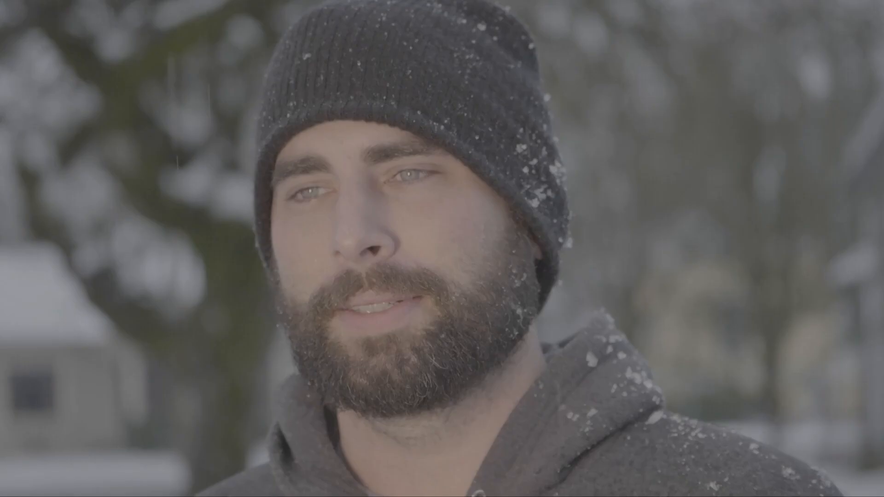
key("shift+d")
key("shift+d")
key("shift+d")
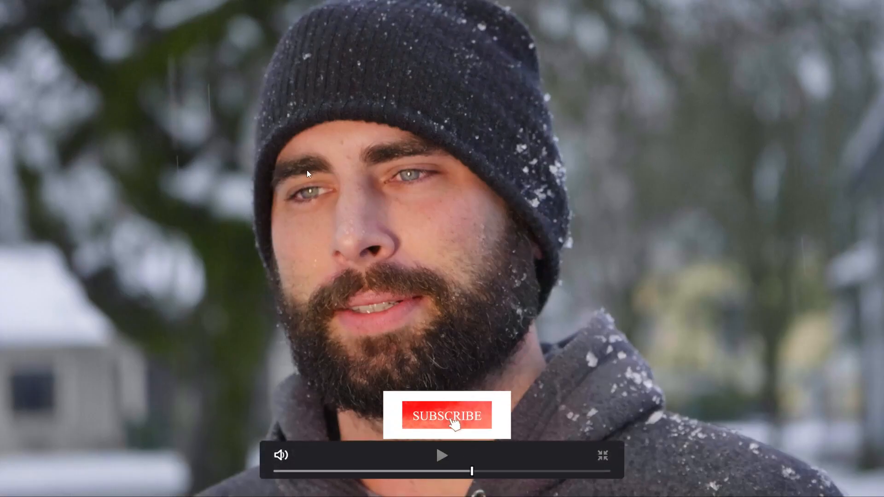
left_click(603, 455)
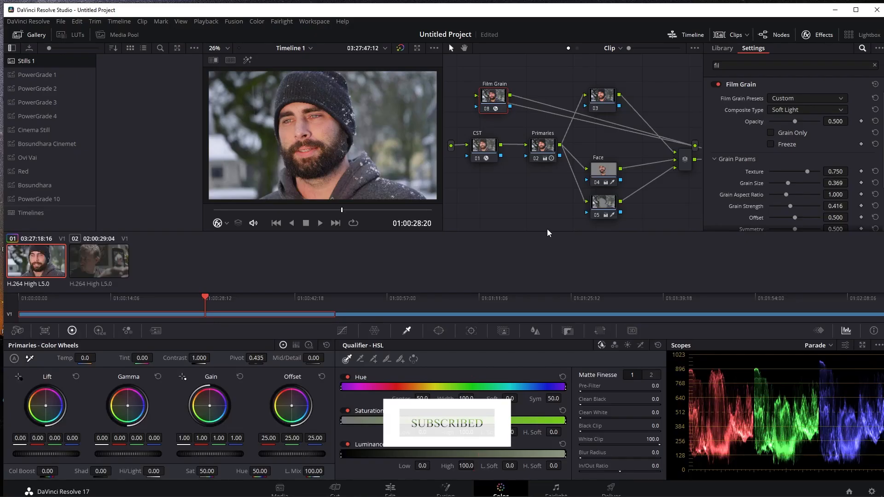
Hide the effects library, clean up the node graph, and move the Film Grain node closer to Adj
right_click(672, 75)
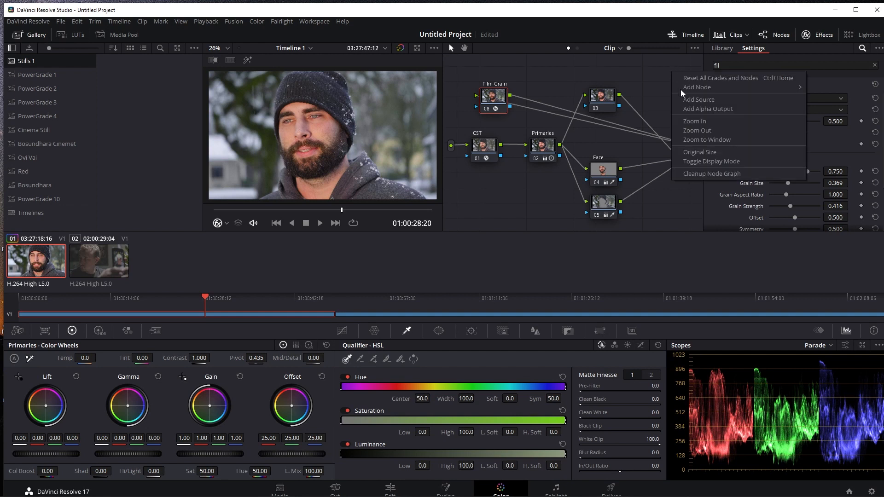
left_click(833, 36)
right_click(708, 74)
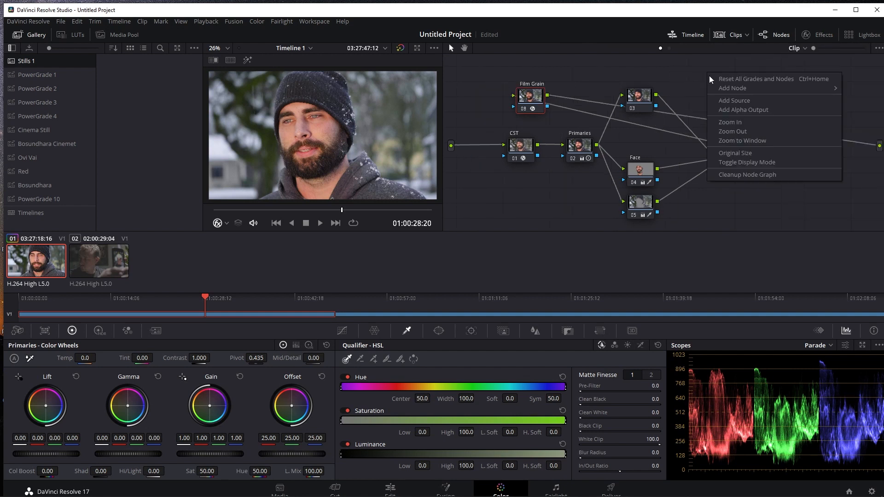
left_click(758, 174)
left_click_drag(843, 145, 822, 142)
On the Adj node, warp the skin-tone point to hue 0.02 and saturation 0.24 with the Color Warper, and set Hi/Light to -18.50
left_click(772, 146)
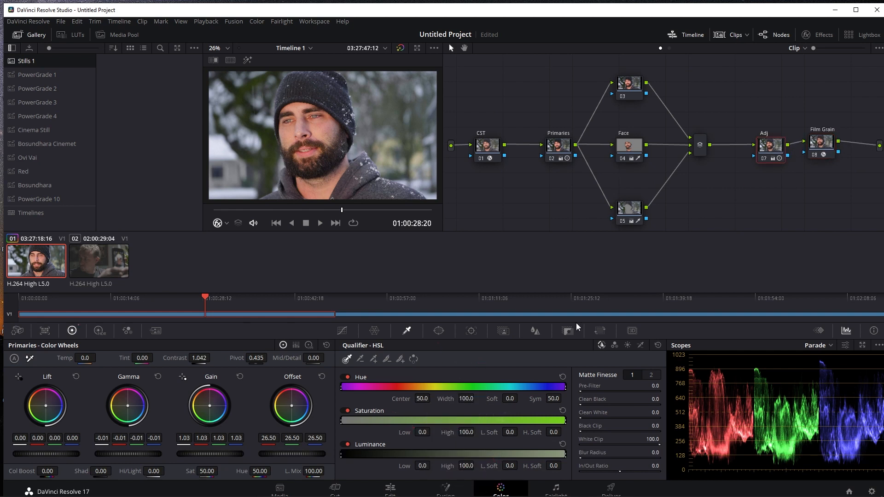
left_click(375, 330)
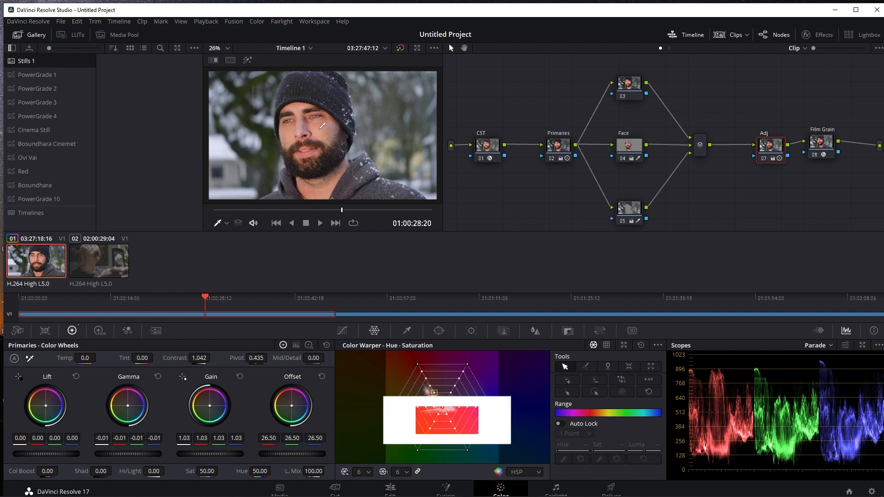
left_click(438, 409)
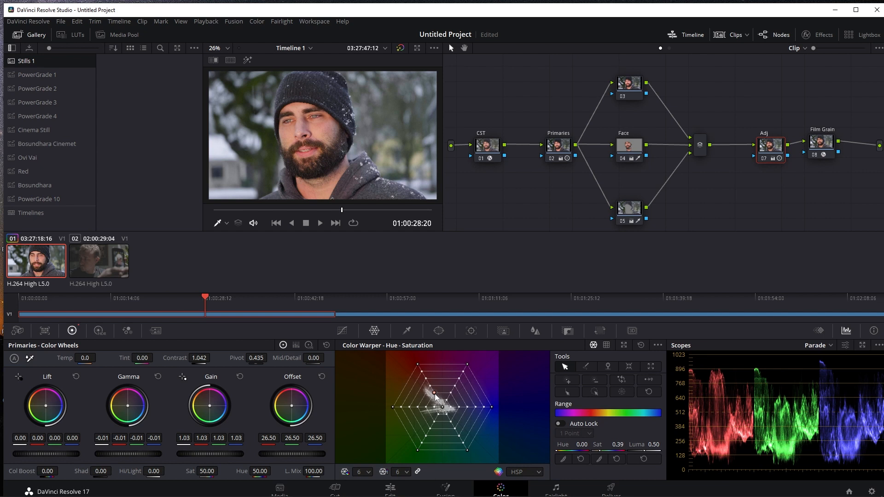
left_click_drag(436, 395, 440, 400)
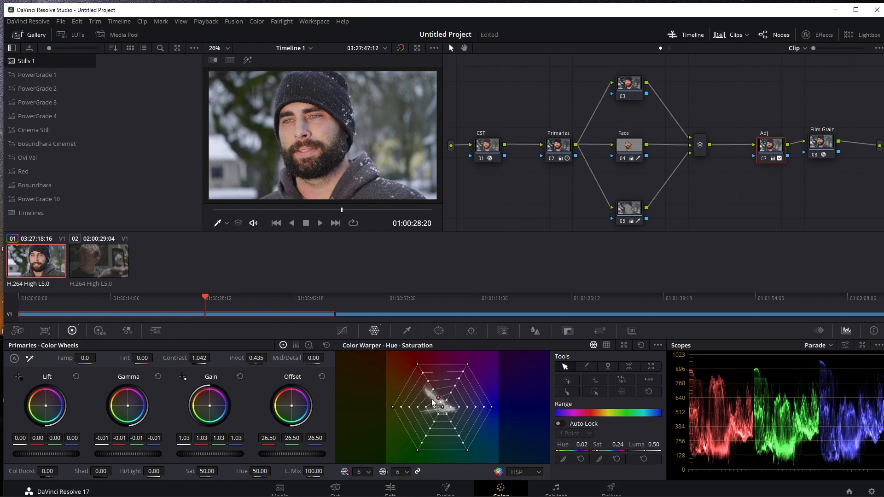
left_click_drag(154, 474, 137, 474)
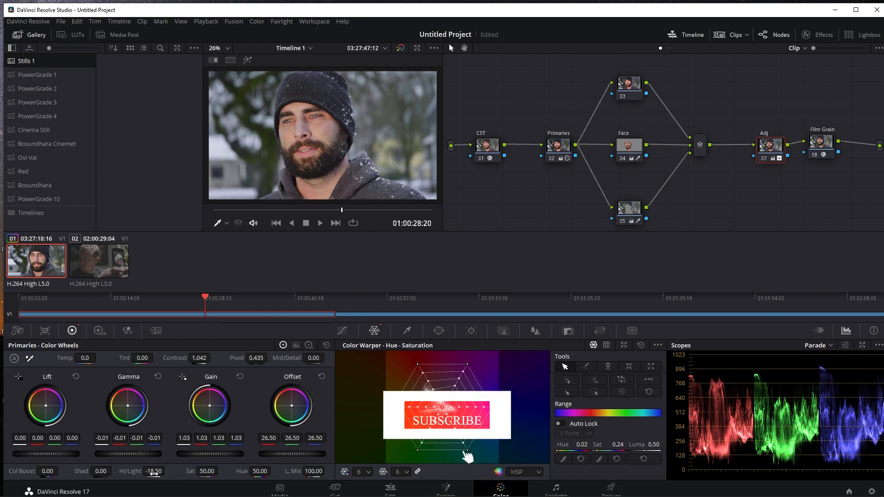
Move the background node 05 up slightly, closer to the Face node
left_click(625, 208)
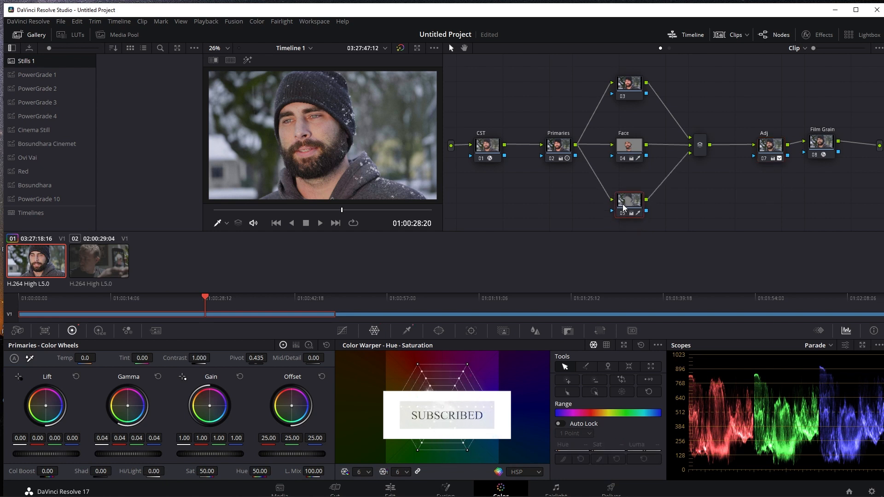
left_click_drag(623, 205, 627, 201)
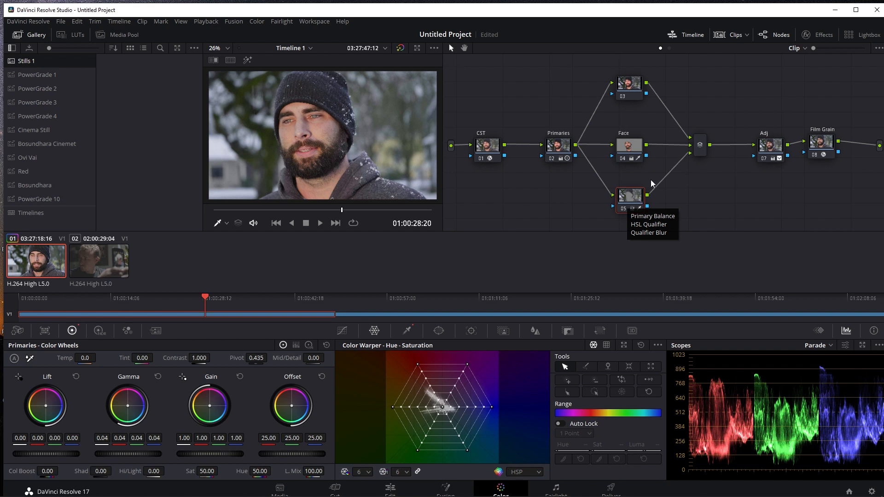
Toggle the CST node off and on to compare the image with and without the Color Space Transform
left_click(488, 153)
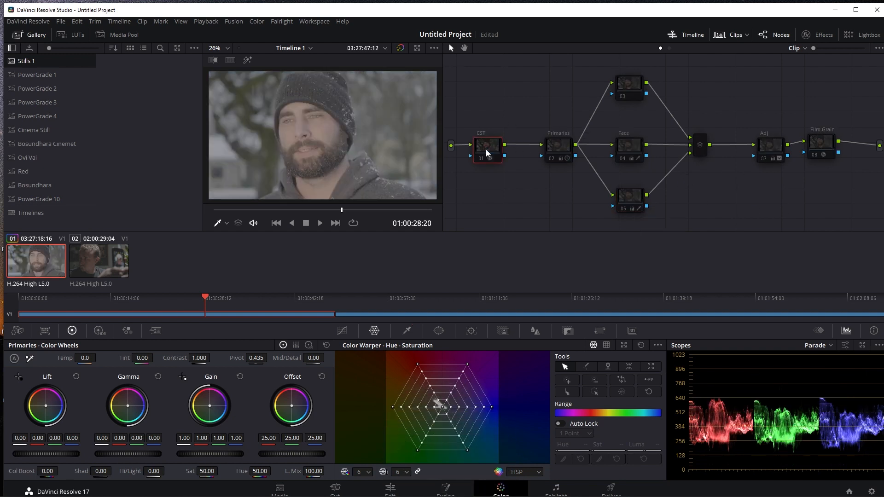
key("ctrl+d")
key("ctrl+d")
key("ctrl+d")
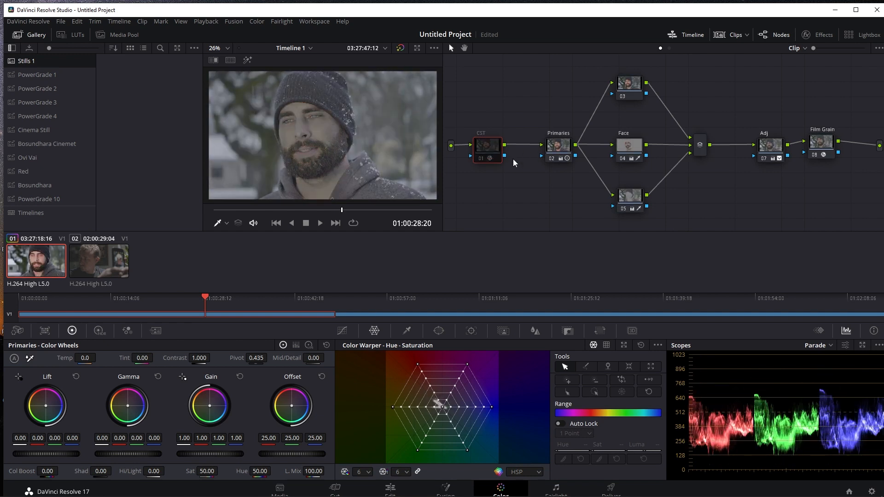
key("ctrl+d")
Disable all nodes, re-enable only the CST node, and review its Color Space Transform settings
left_click(559, 146)
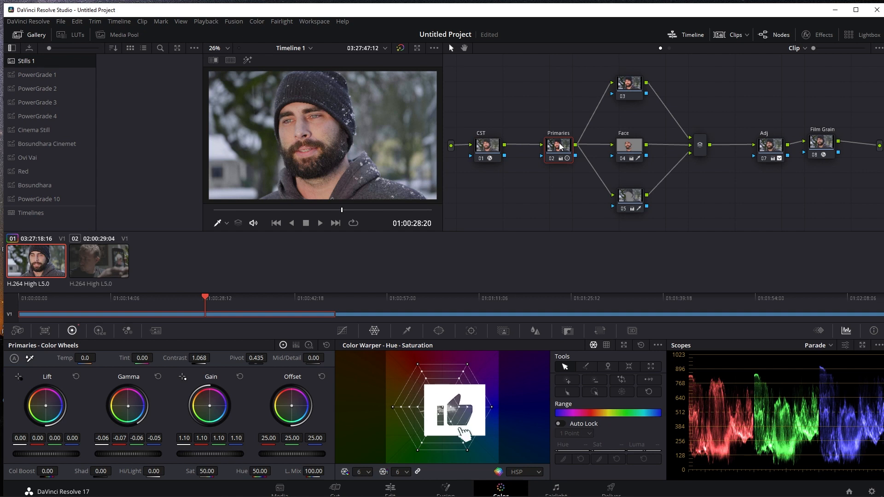
left_click_drag(506, 89, 863, 221)
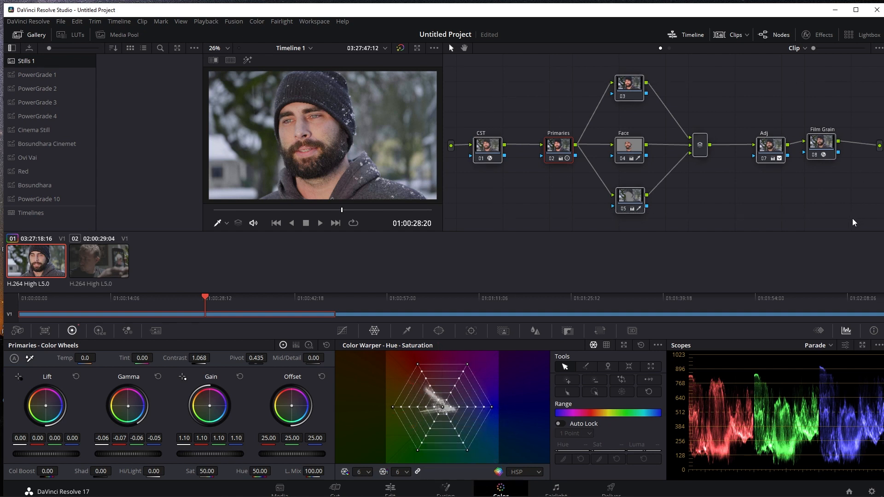
key("ctrl+d")
left_click(490, 152)
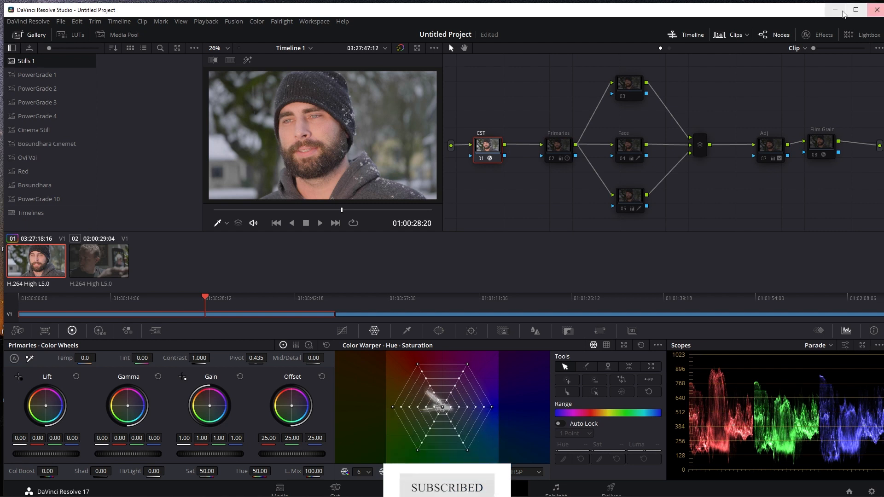
left_click(823, 35)
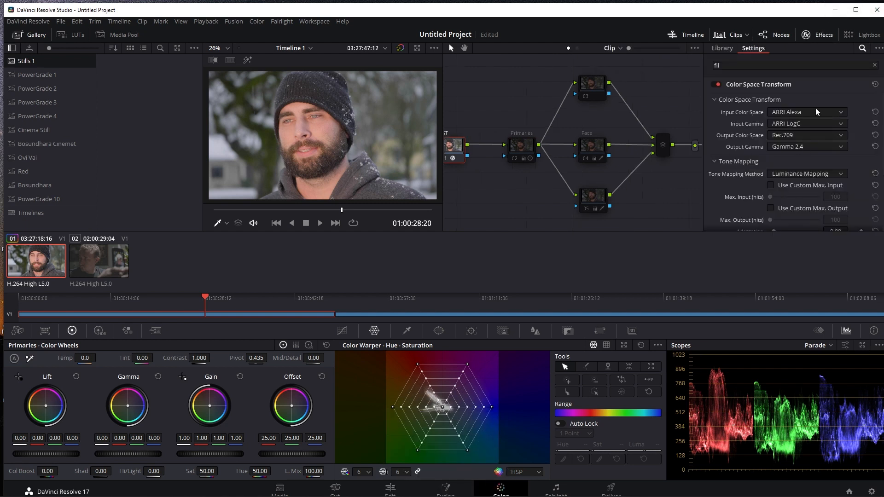
left_click(824, 36)
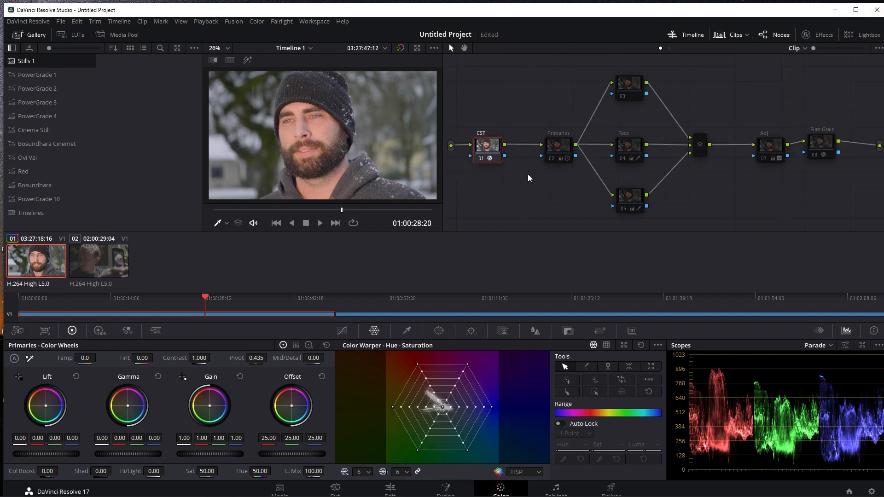
Re-enable the Primaries, Face and background nodes one after another to review each one's contribution
left_click(562, 148)
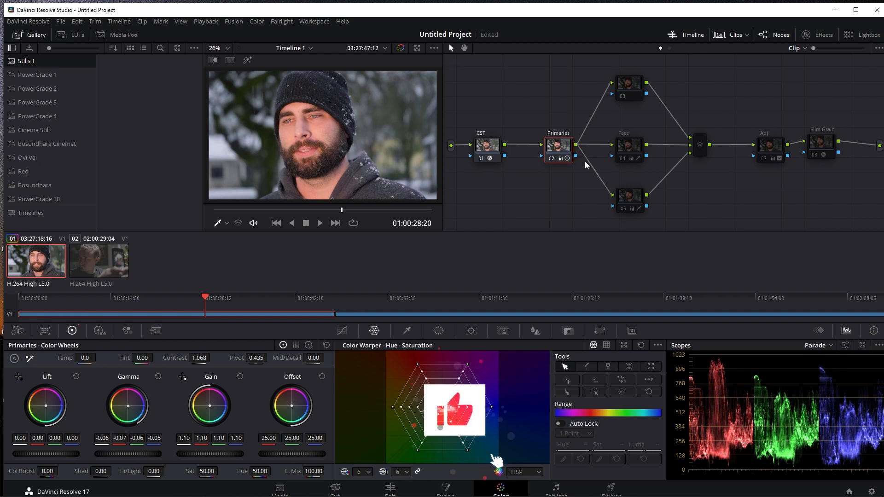
left_click(631, 150)
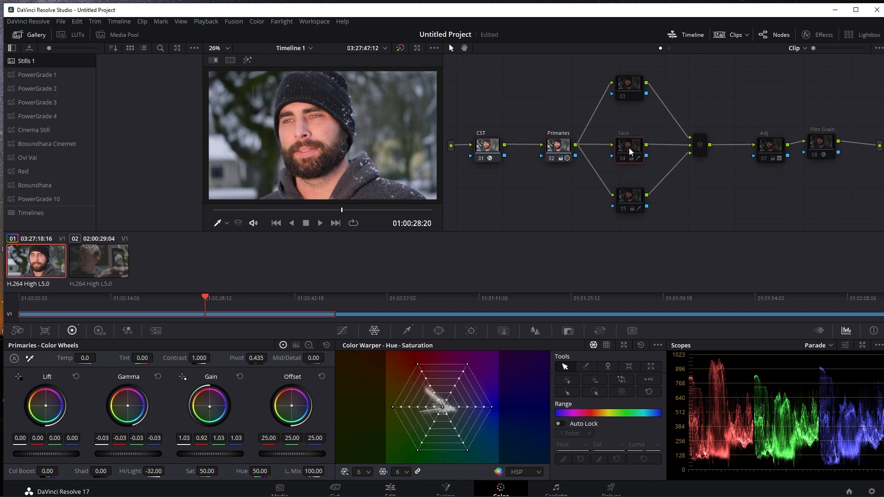
left_click(631, 198)
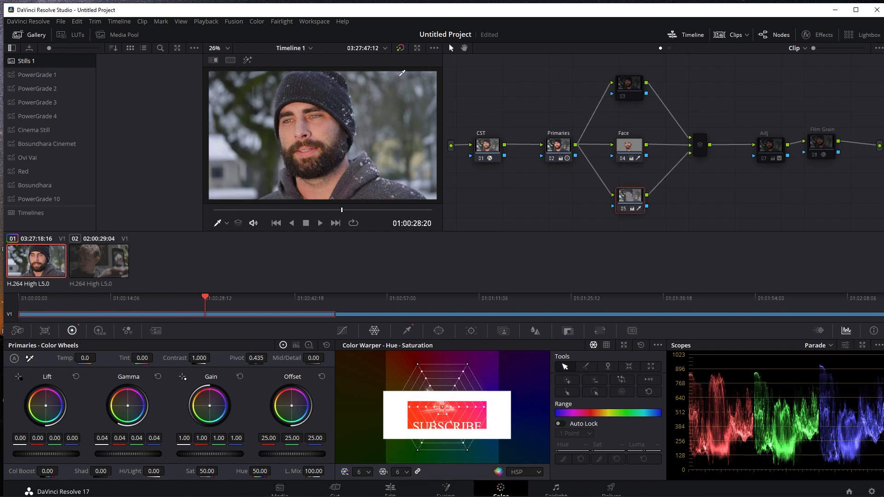
Label the background node 05 as "Bg"
right_click(626, 197)
left_click(644, 212)
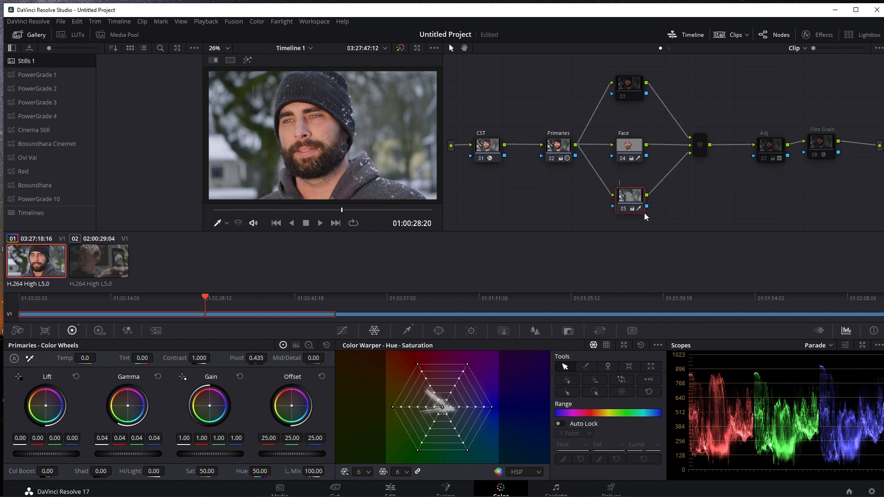
type("Bk")
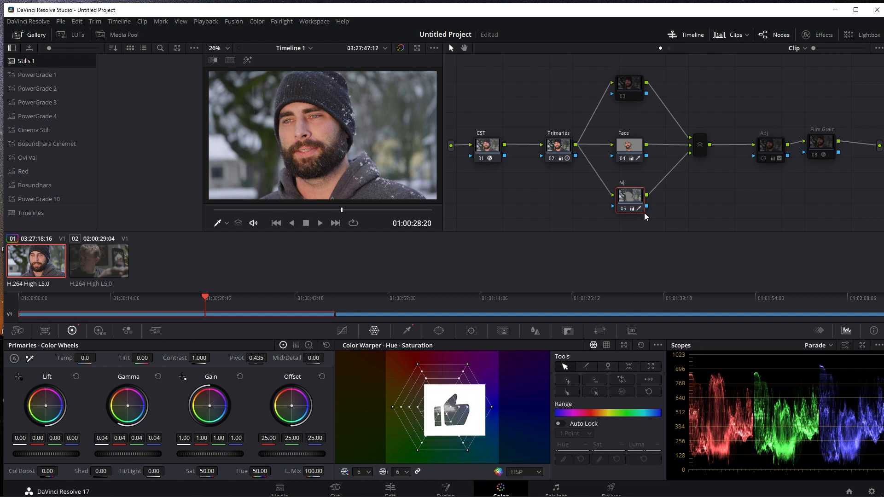
key("BackSpace")
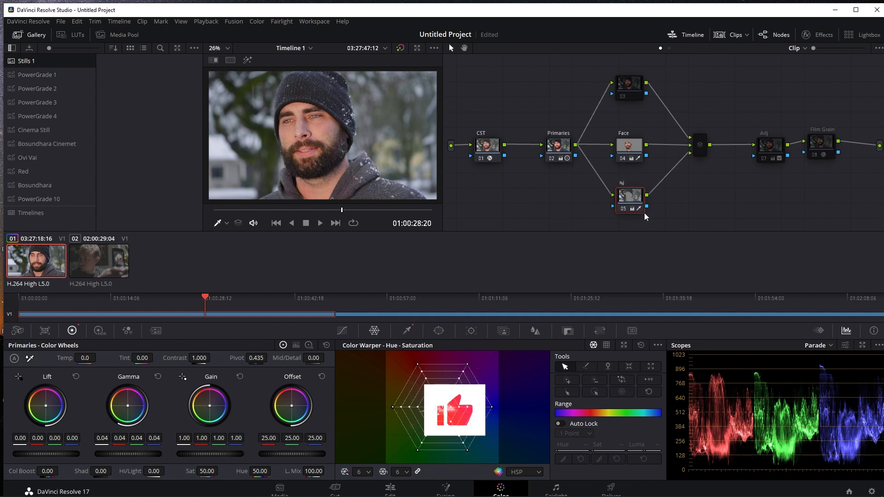
key("Return")
Re-enable the Adj and Film Grain nodes and clean up the node graph's layout
left_click(773, 150)
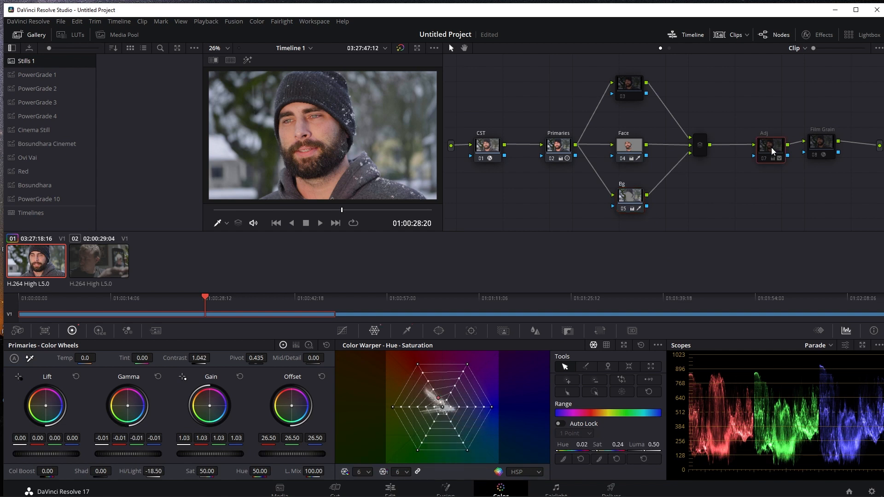
key("ctrl+d")
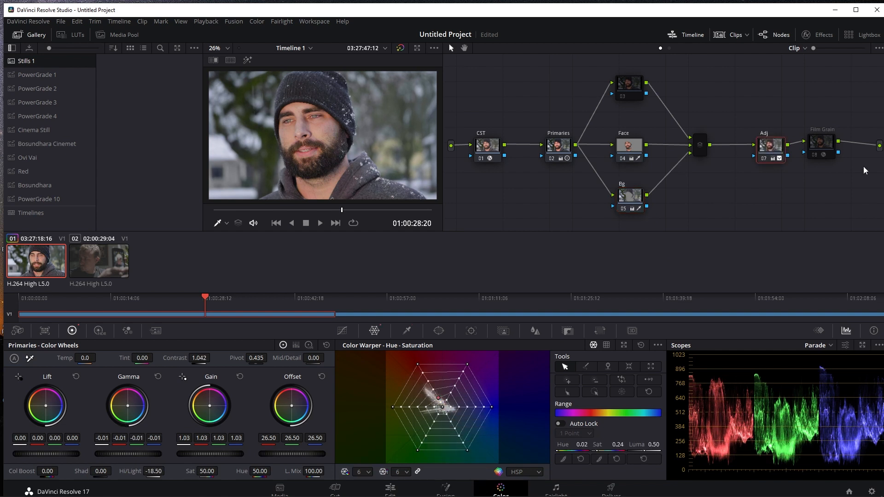
left_click(827, 144)
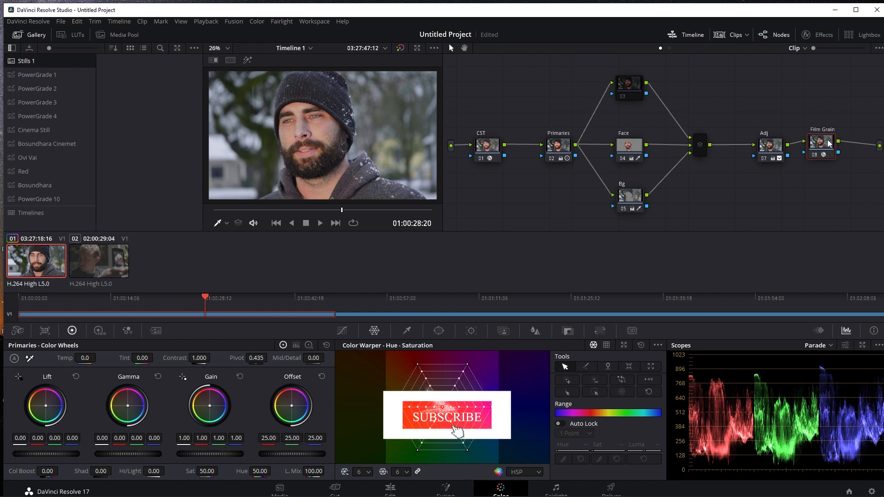
right_click(743, 84)
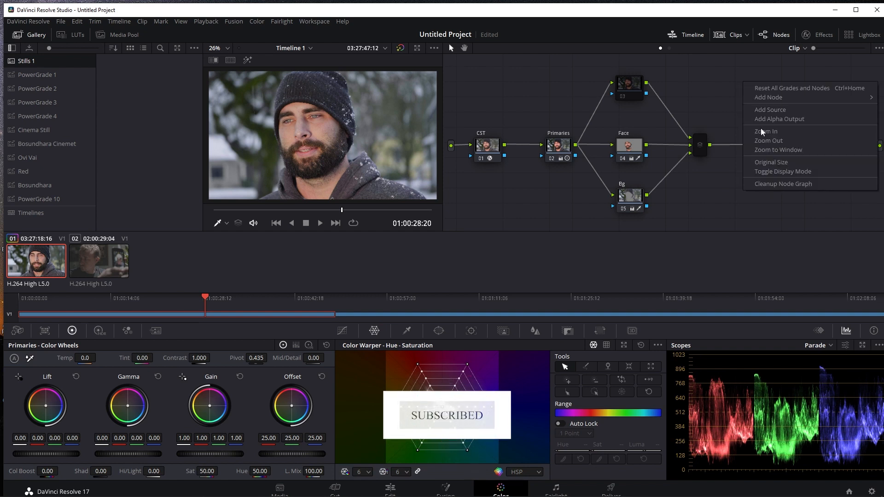
left_click(793, 186)
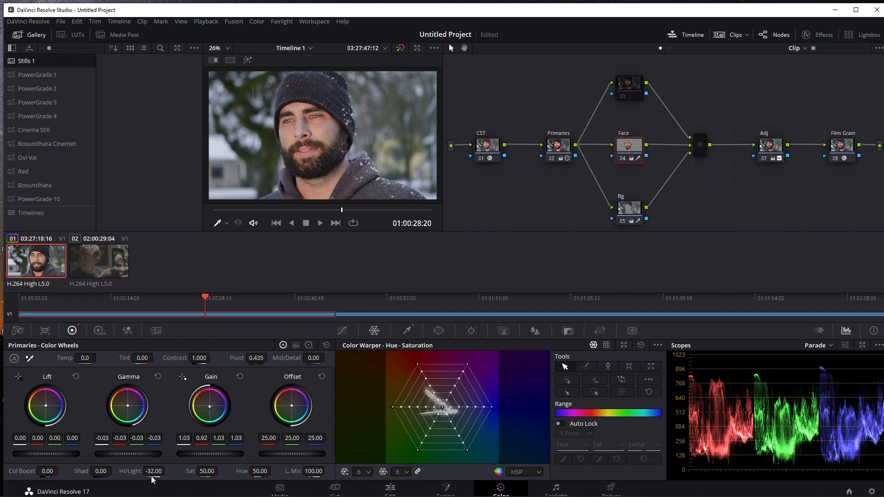
Set the Face node's Shadows value to -16.00 and grab a still of the graded frame
left_click_drag(115, 472, 114, 470)
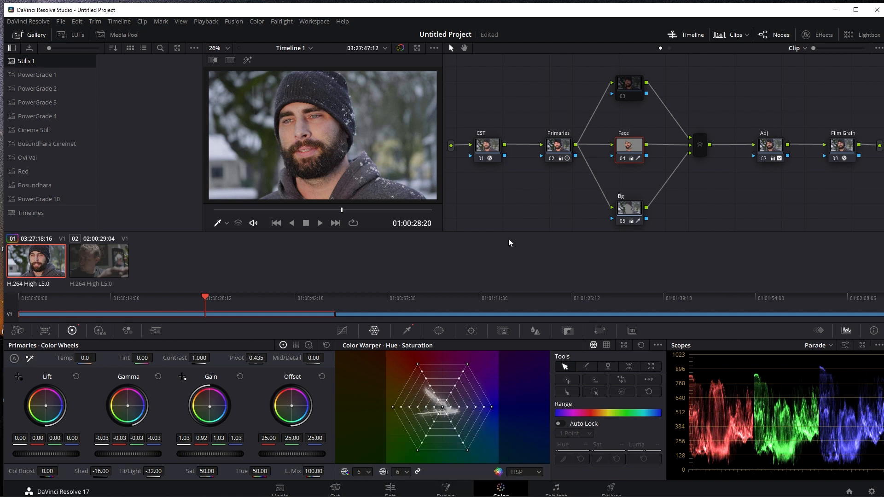
right_click(322, 119)
left_click(339, 123)
Re-enable node 03 slightly lower in the node graph, and check the graded frame in full screen
left_click_drag(631, 90, 635, 100)
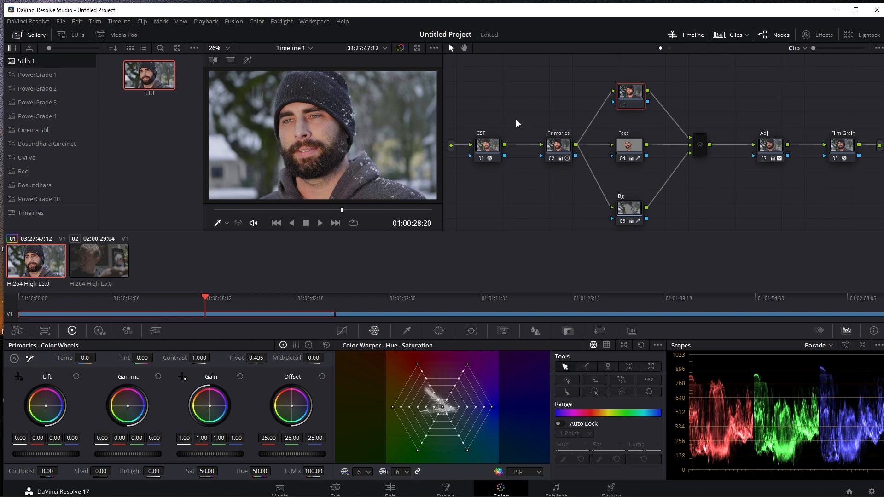
key("ctrl+f")
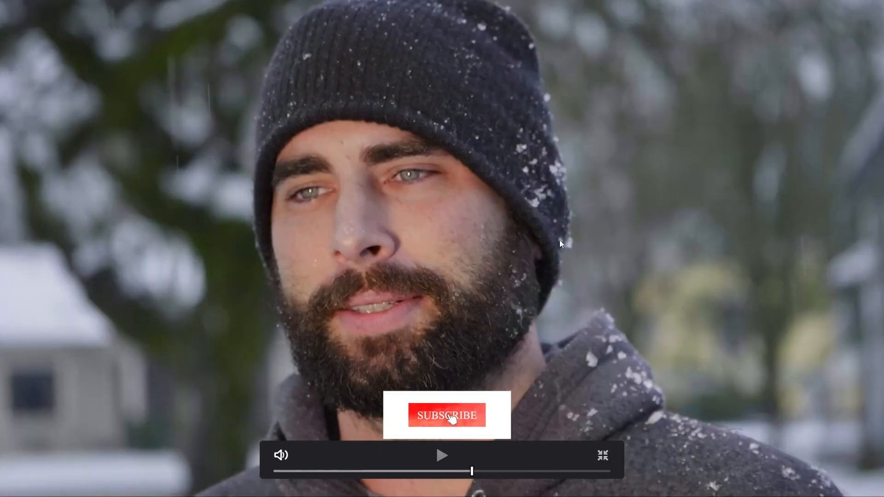
left_click(604, 457)
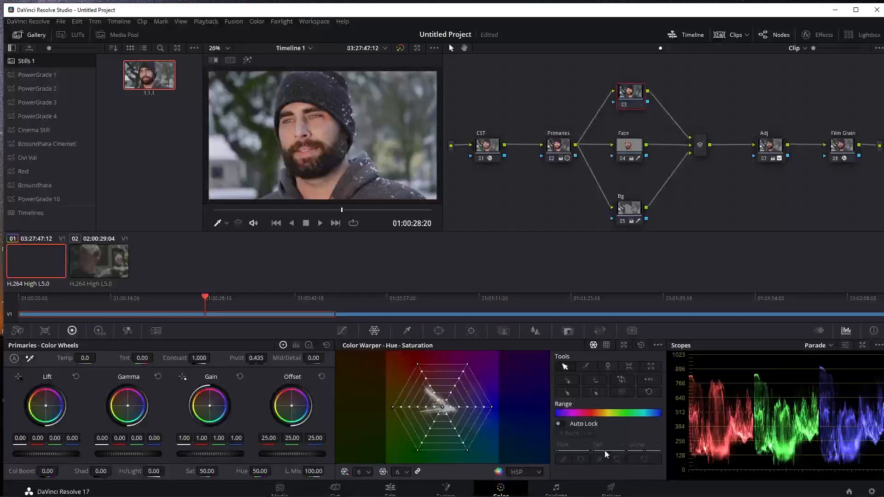
Sharpen the Face node by setting its Blur Radius to 0.47 on all channels, and save the project
left_click(632, 148)
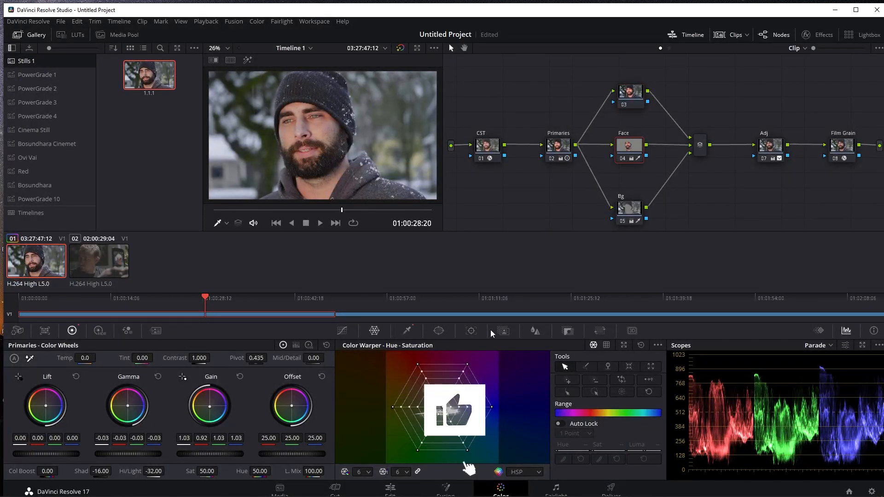
left_click(533, 329)
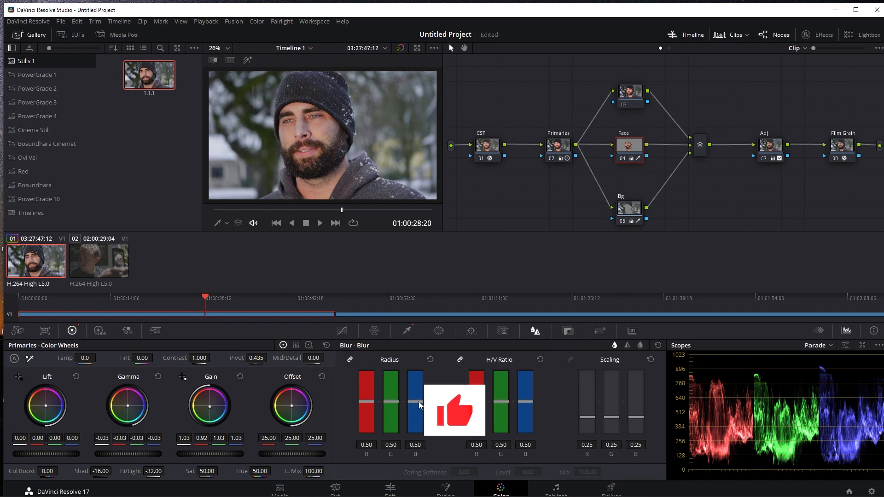
left_click_drag(418, 401, 418, 404)
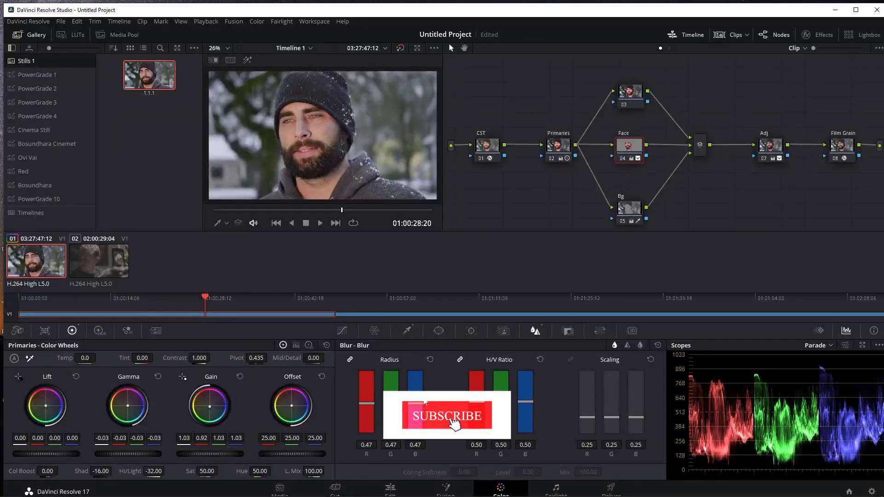
key("ctrl+s")
left_click(451, 263)
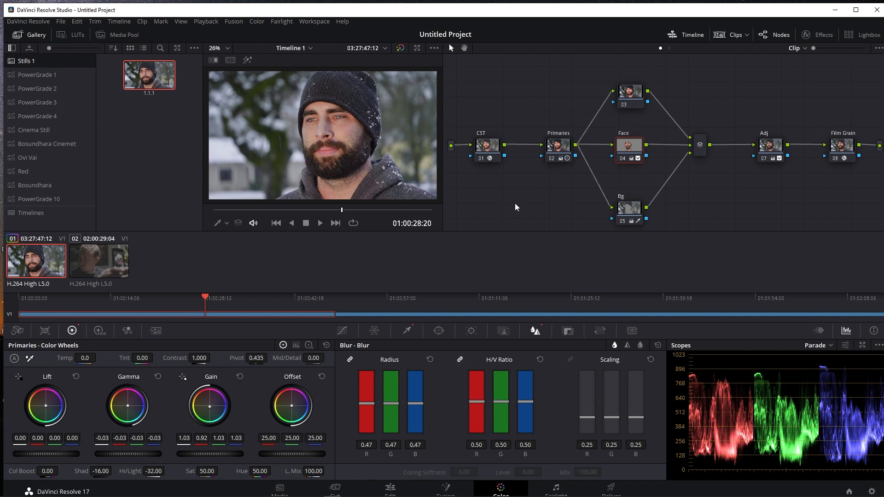
Play the graded portrait clip briefly from its start to review the result
left_click_drag(336, 211, 199, 214)
key("space")
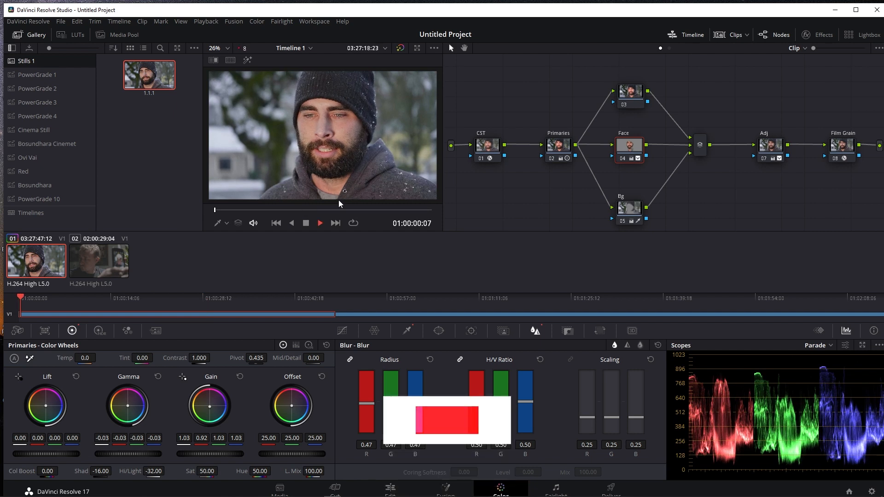
key("space")
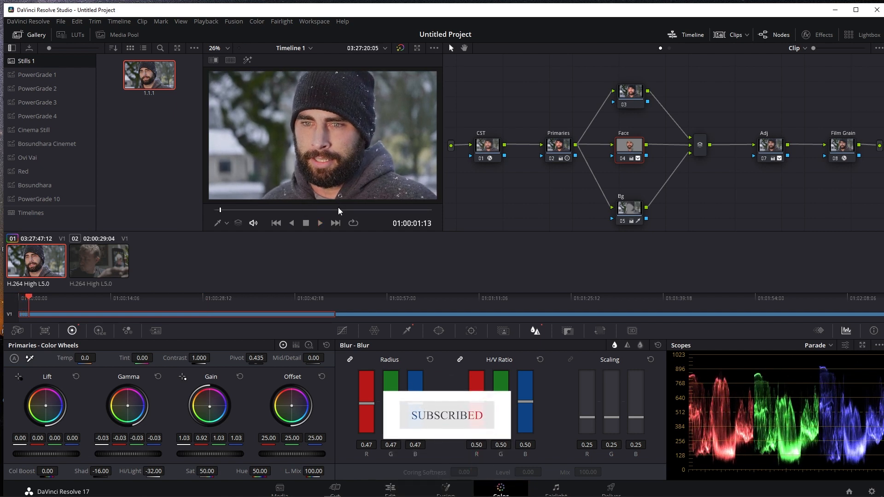